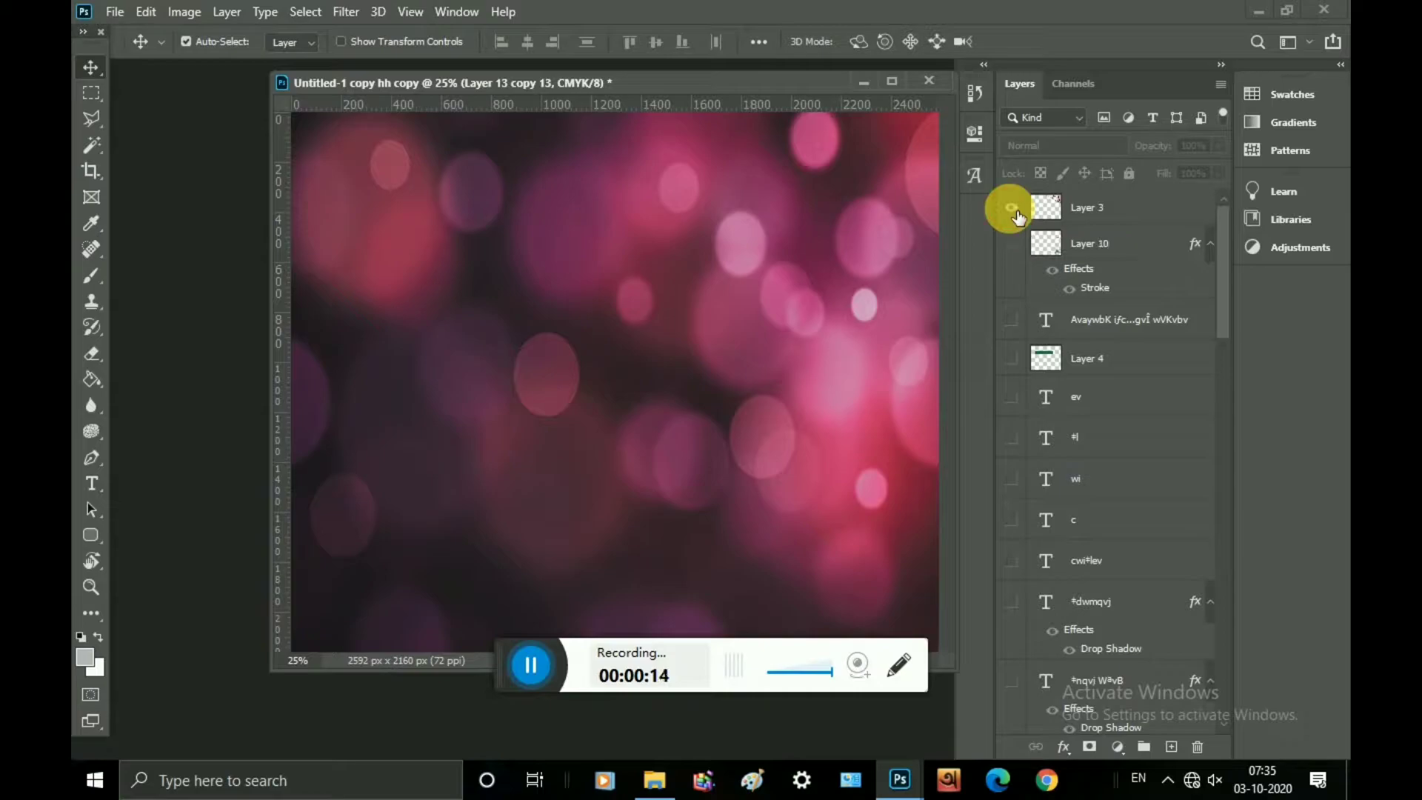
# Make Layer 10, the white আধুনিক রূপচর্চার একমাত্র ঠিকানা headline and the woman's portrait on Layer 8 visible.
pyautogui.click(1014, 246)
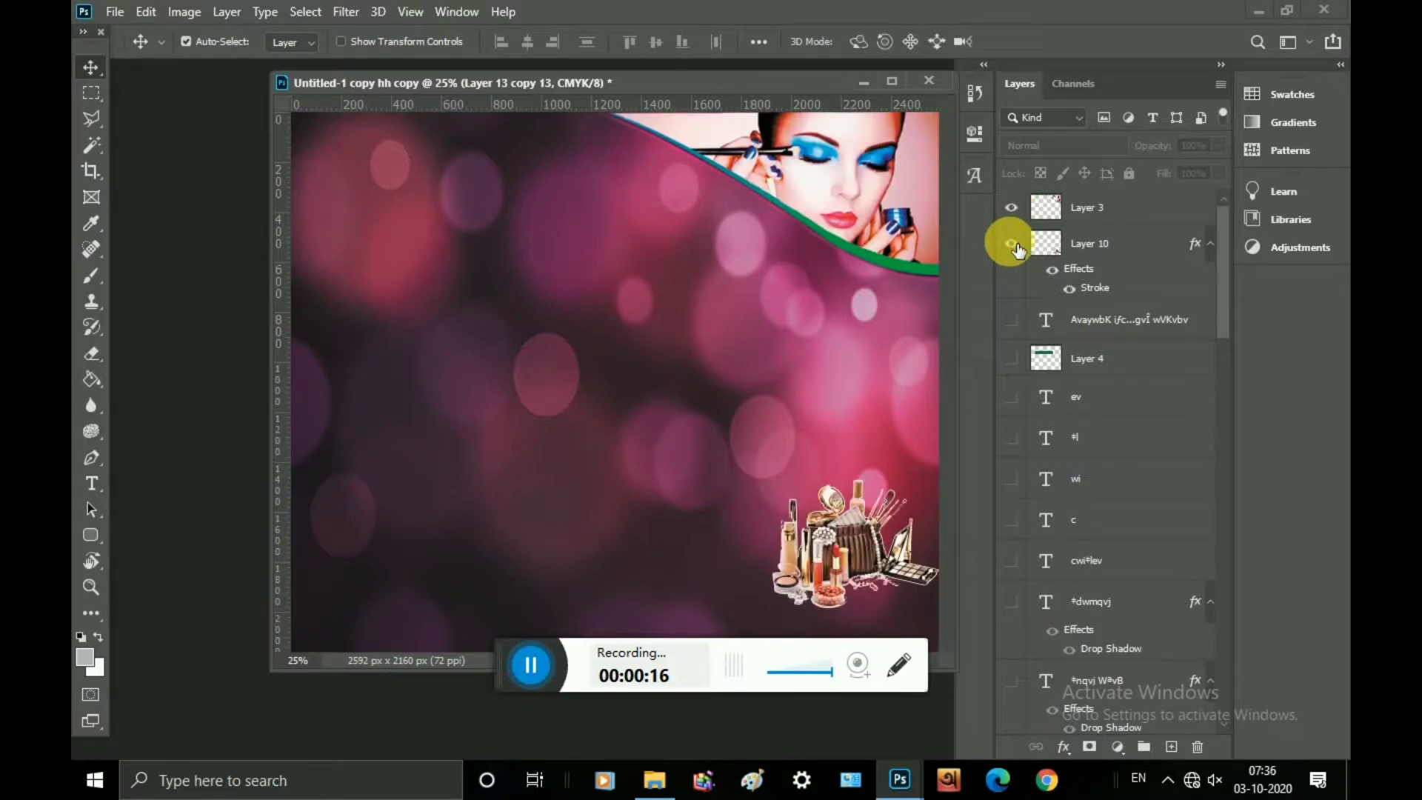
pyautogui.click(1012, 321)
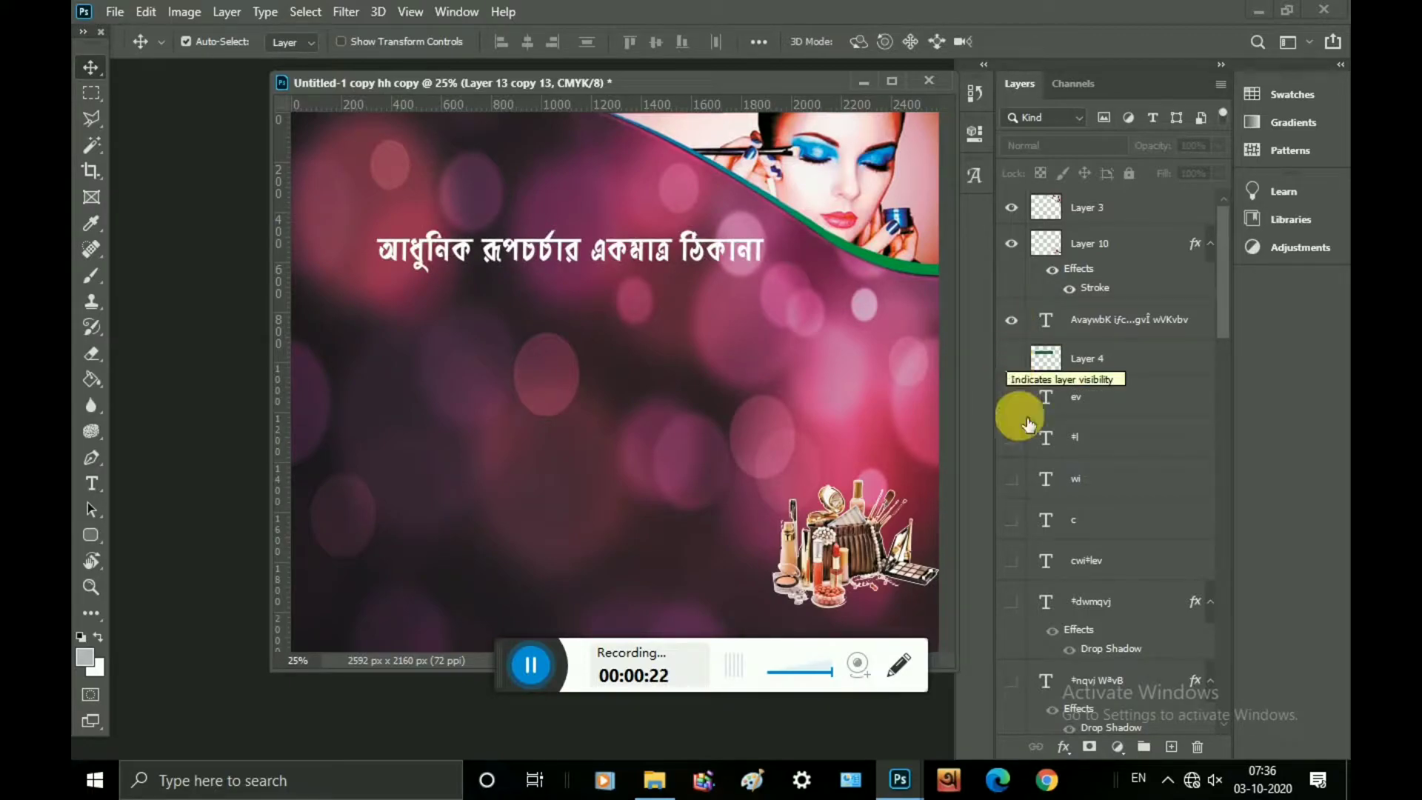
pyautogui.scroll(-10, 1032, 519)
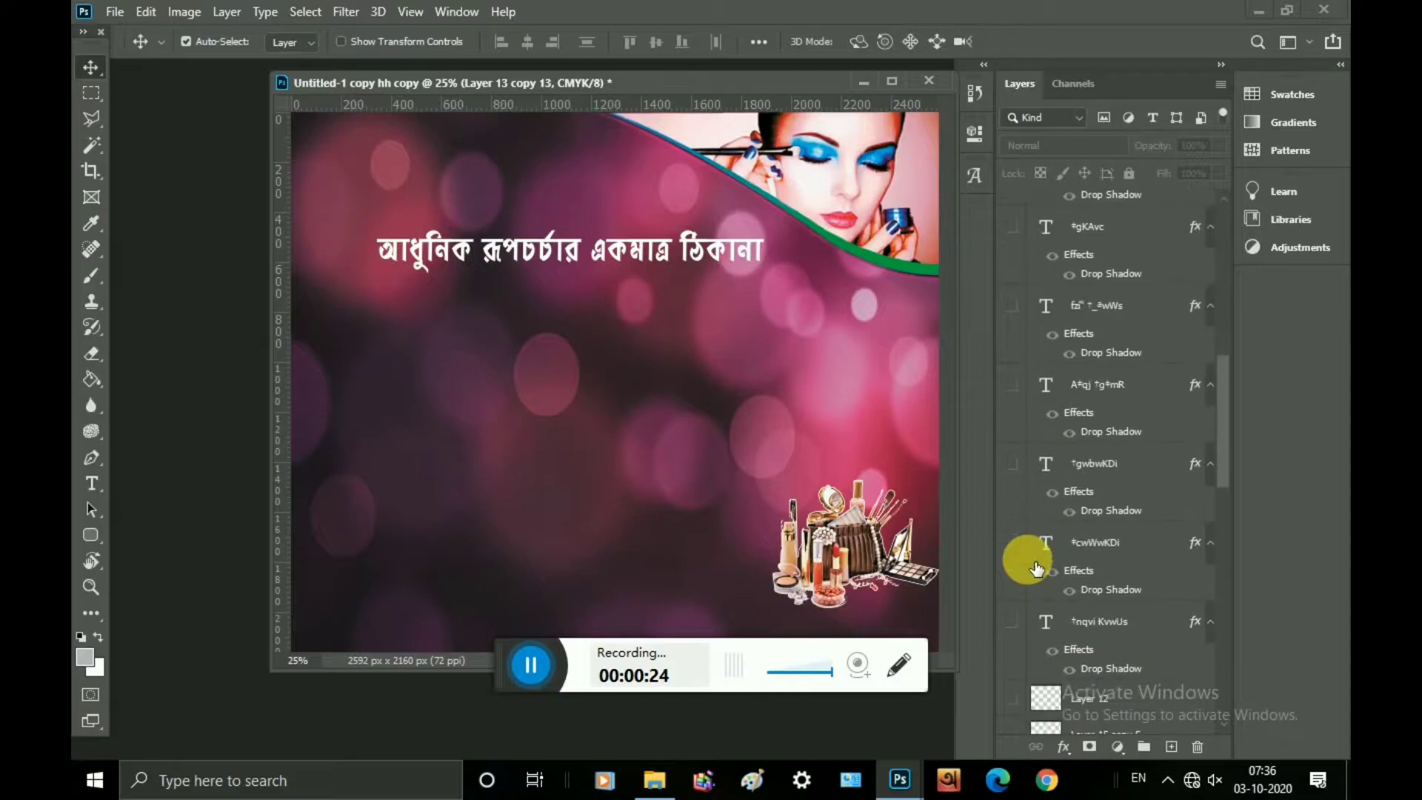
pyautogui.scroll(-15, 1036, 569)
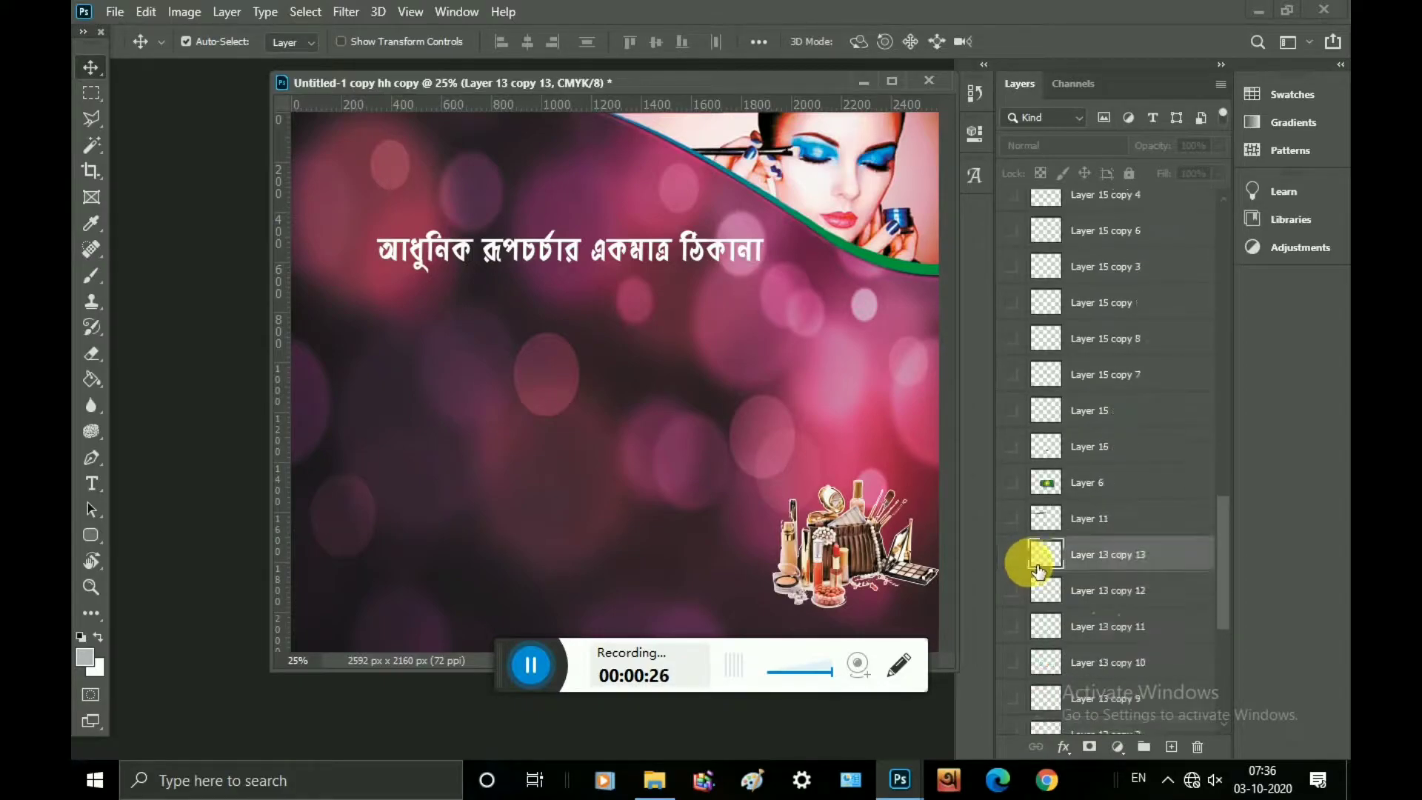
pyautogui.scroll(-5, 1037, 571)
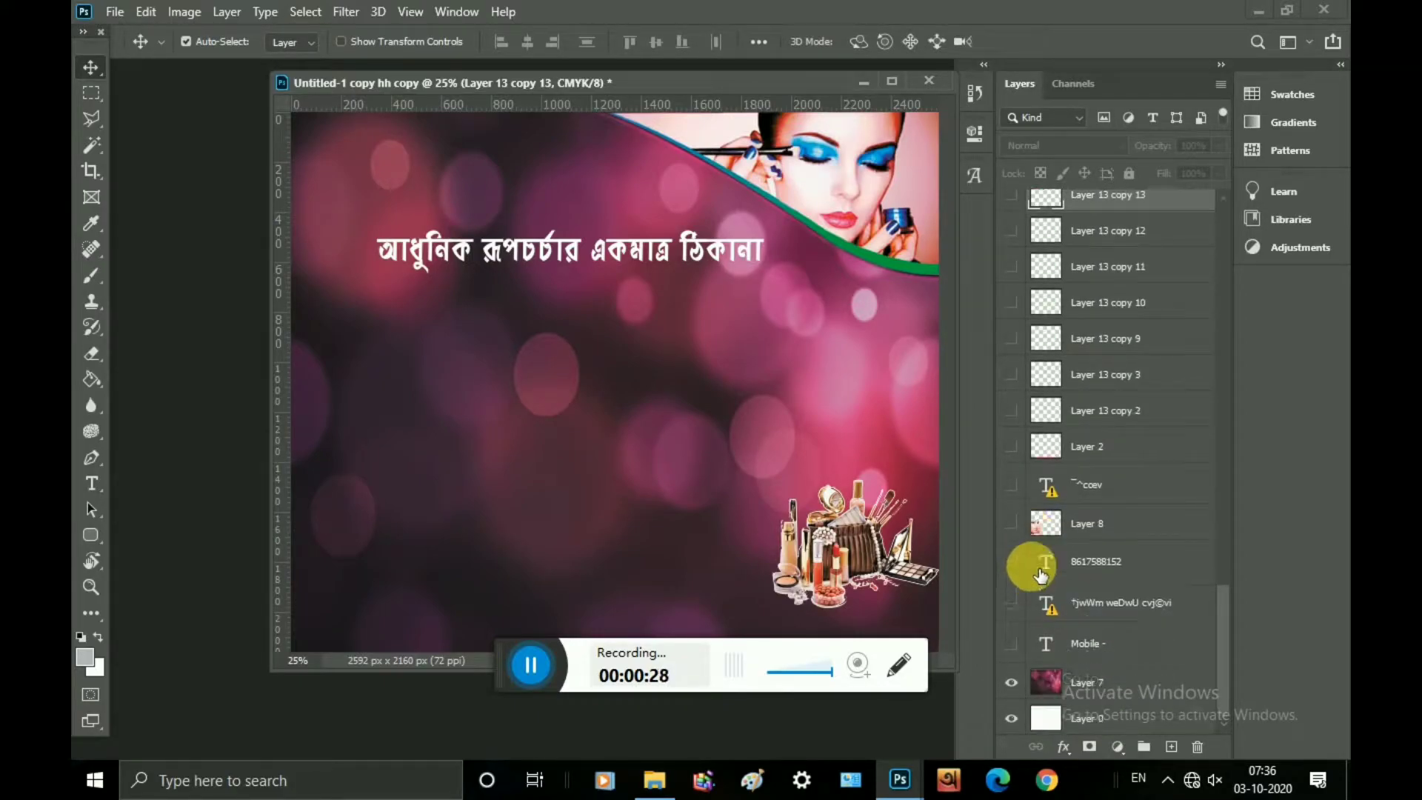
pyautogui.click(1011, 523)
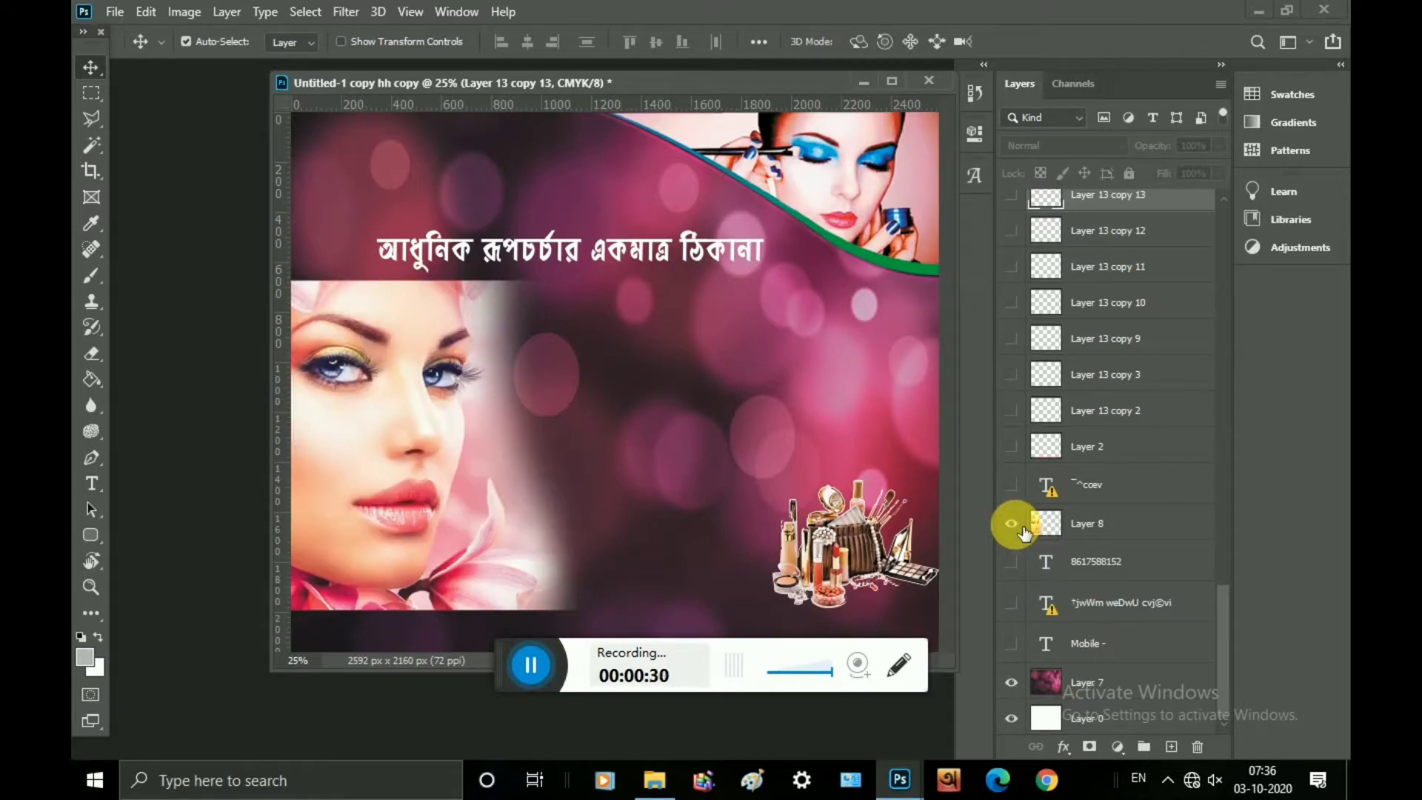
# Show the red পরিষেবা title text, both horizontal and vertical, and the ফেসিয়াল service text.
pyautogui.scroll(10, 1024, 532)
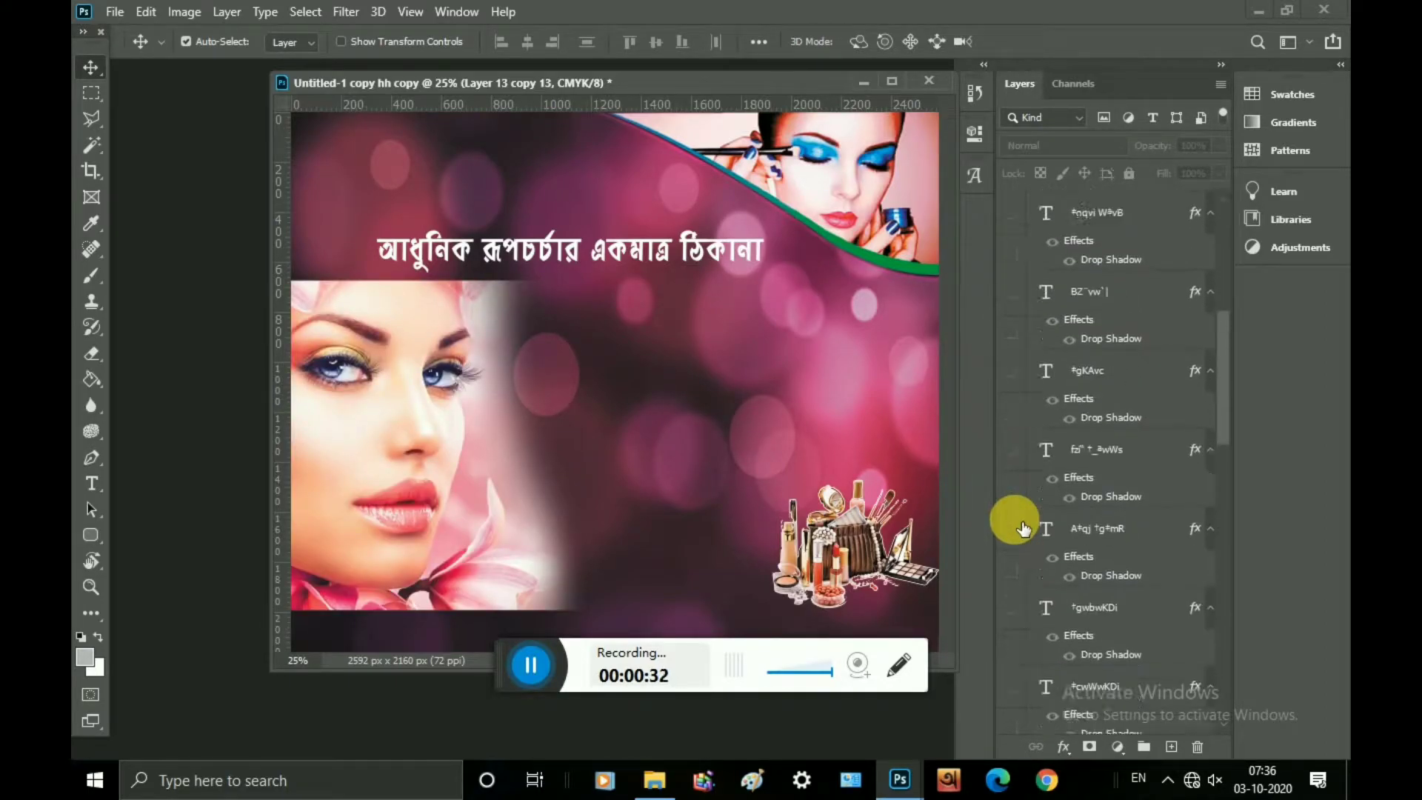
pyautogui.scroll(10, 1025, 527)
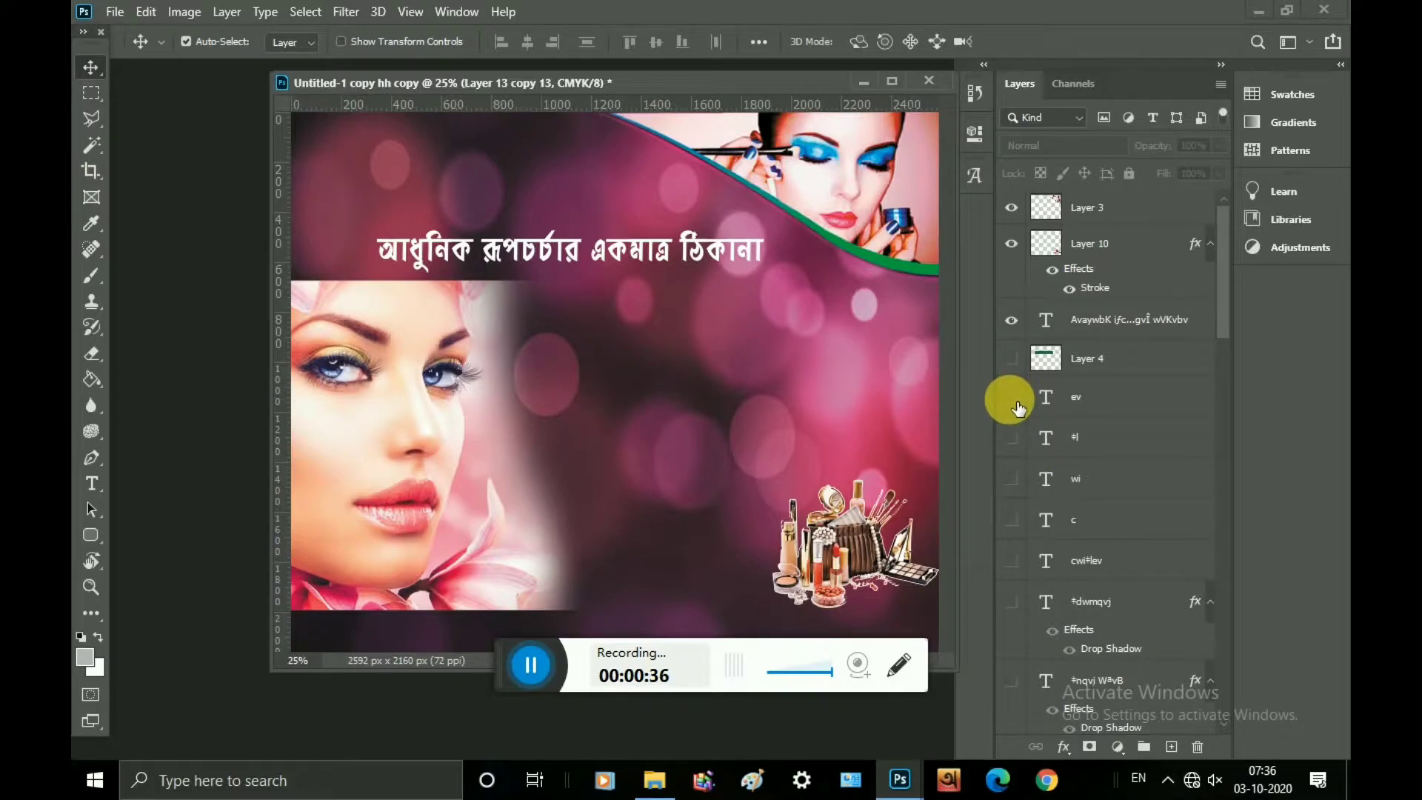
pyautogui.click(1012, 399)
pyautogui.click(1010, 437)
pyautogui.click(1011, 479)
pyautogui.click(1011, 520)
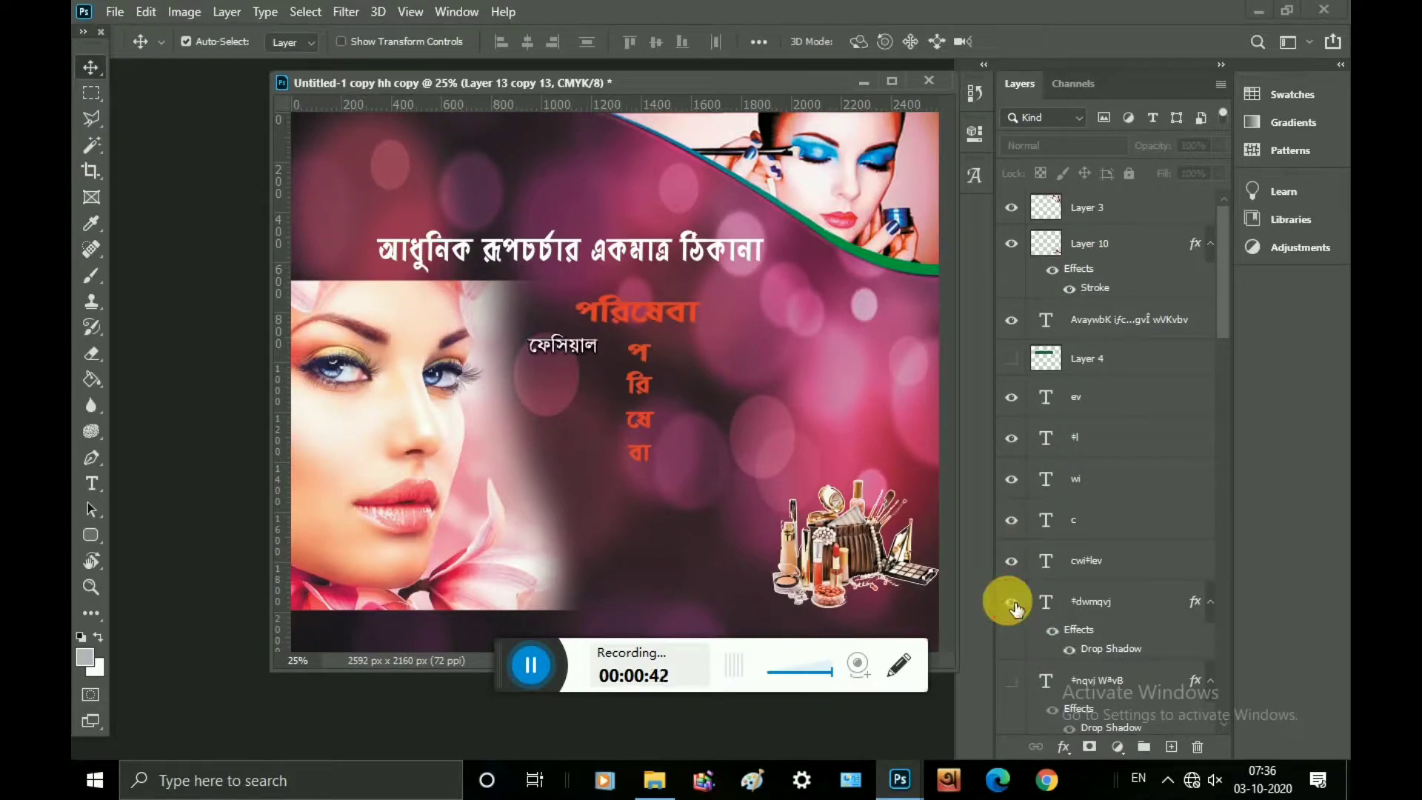
# Turn on the text layers of the service column beside the vertical title, from হেয়ার ড্রাই to মেকআপ ইত্যাদি.
pyautogui.click(1012, 681)
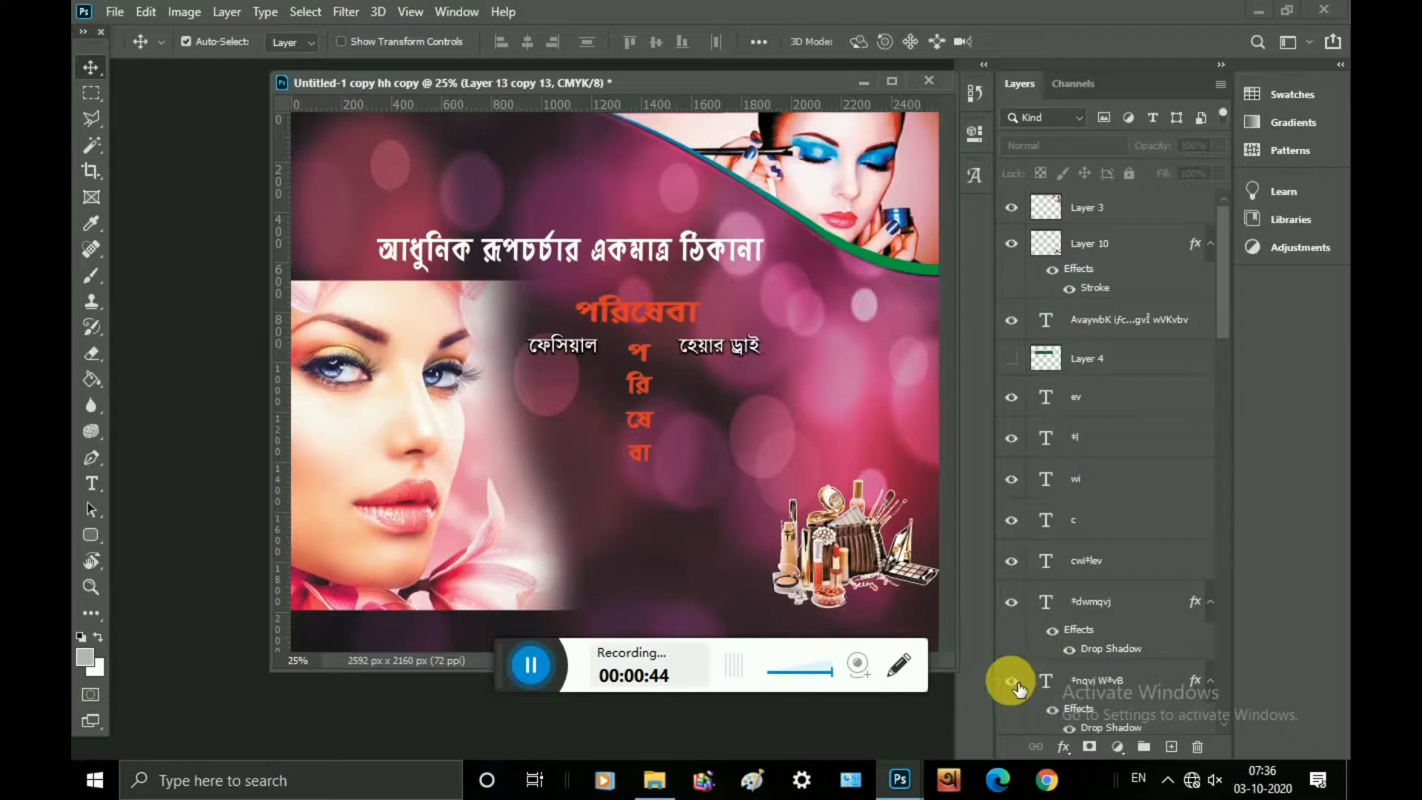
pyautogui.scroll(-3, 1010, 670)
pyautogui.click(1011, 580)
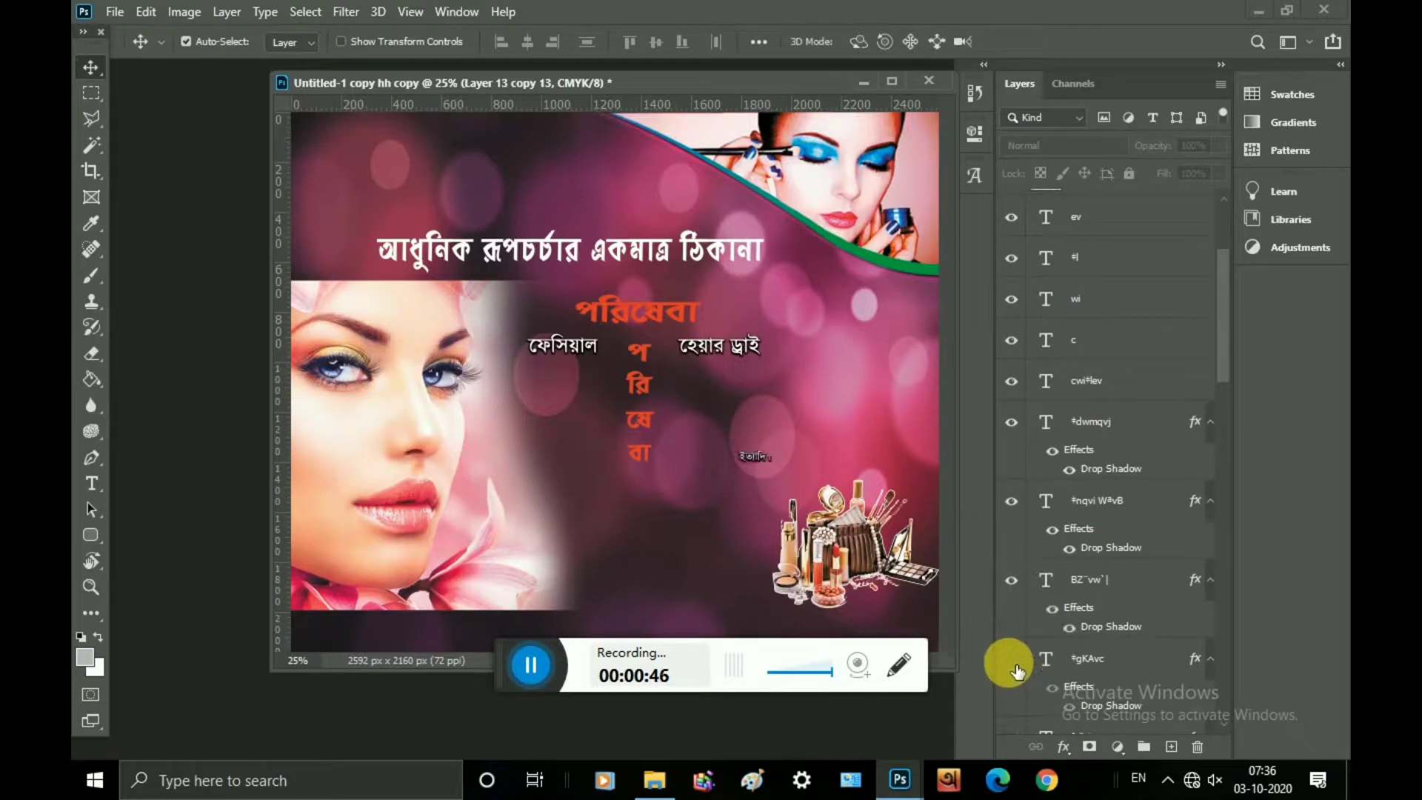
pyautogui.click(1013, 667)
pyautogui.scroll(-3, 1014, 666)
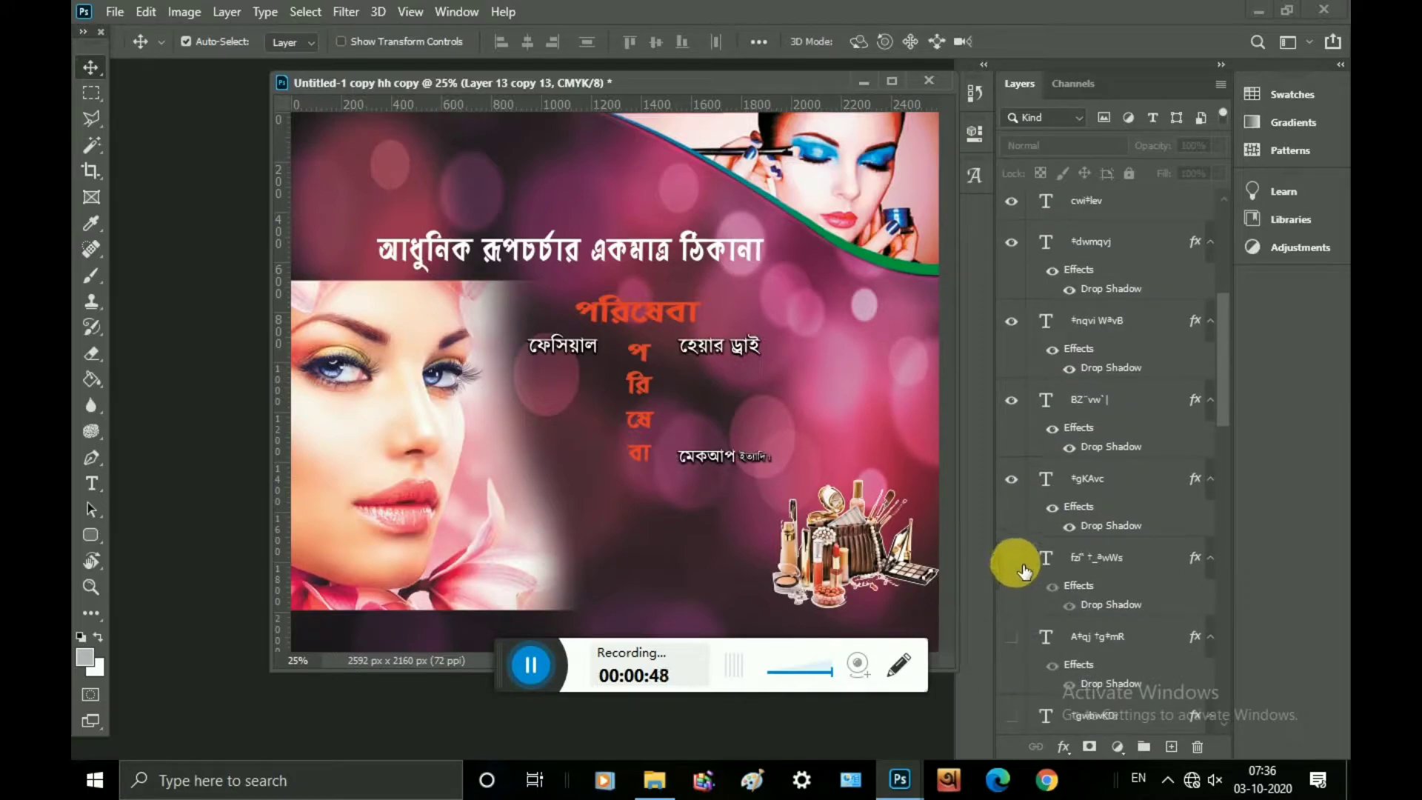
pyautogui.click(1012, 637)
pyautogui.scroll(-3, 1015, 637)
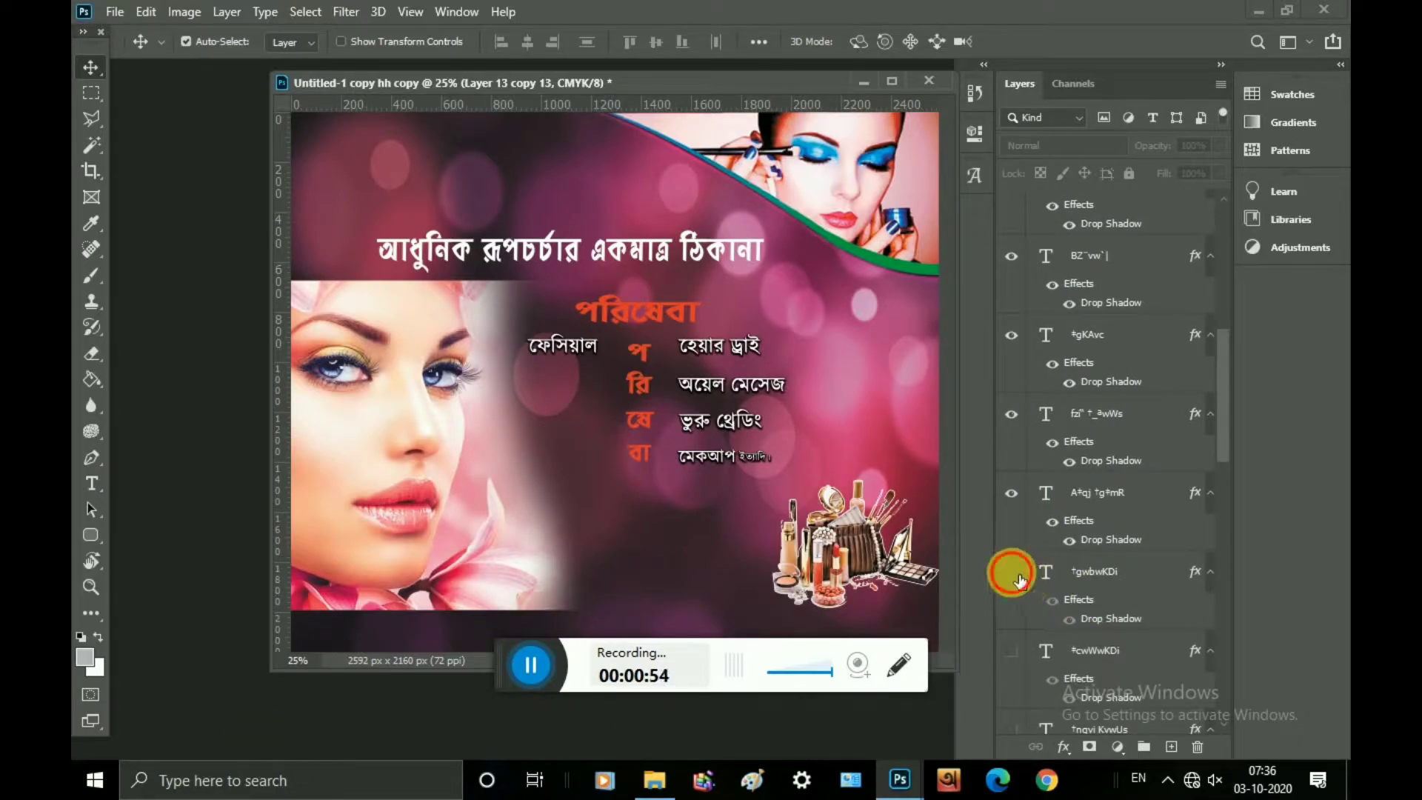
# Turn on the remaining service texts beside the portrait: মেনিকিউর, পেডিকিউর and হেয়ার কাটিং.
pyautogui.click(1013, 573)
pyautogui.click(1008, 653)
pyautogui.scroll(-2, 1009, 664)
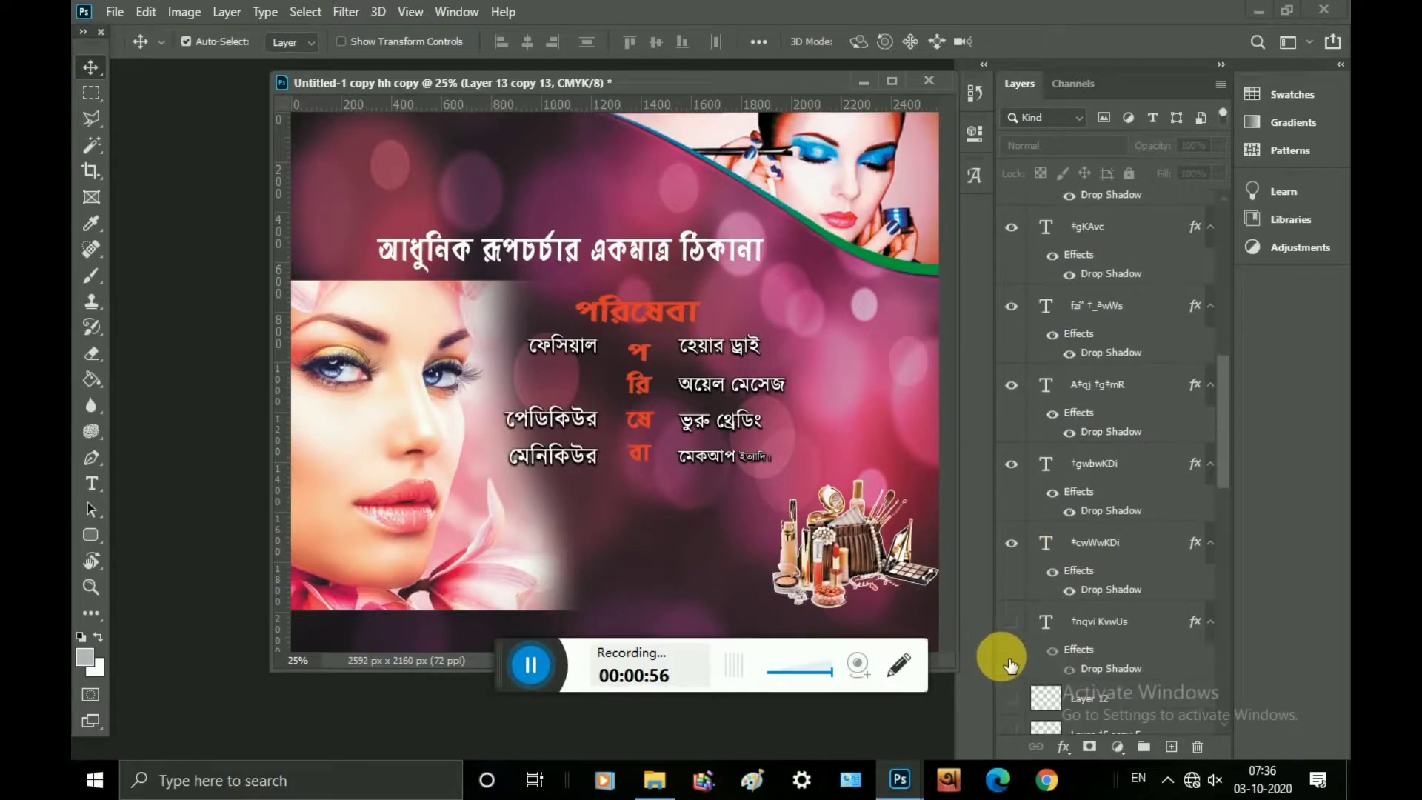
pyautogui.scroll(-1, 1011, 664)
pyautogui.click(1013, 587)
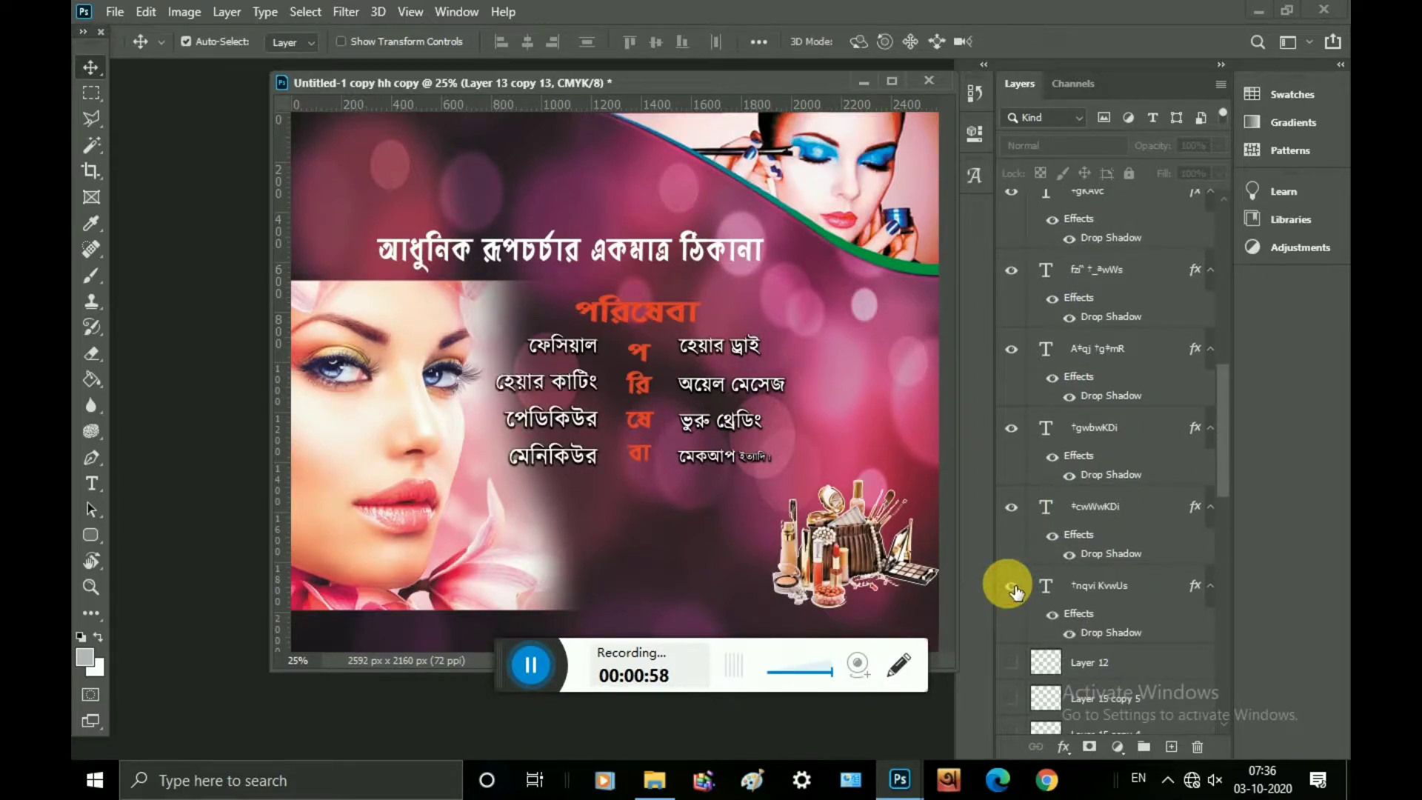
# Show Layer 11 with the pink and teal curved stripe above the portrait.
pyautogui.scroll(-9, 1044, 596)
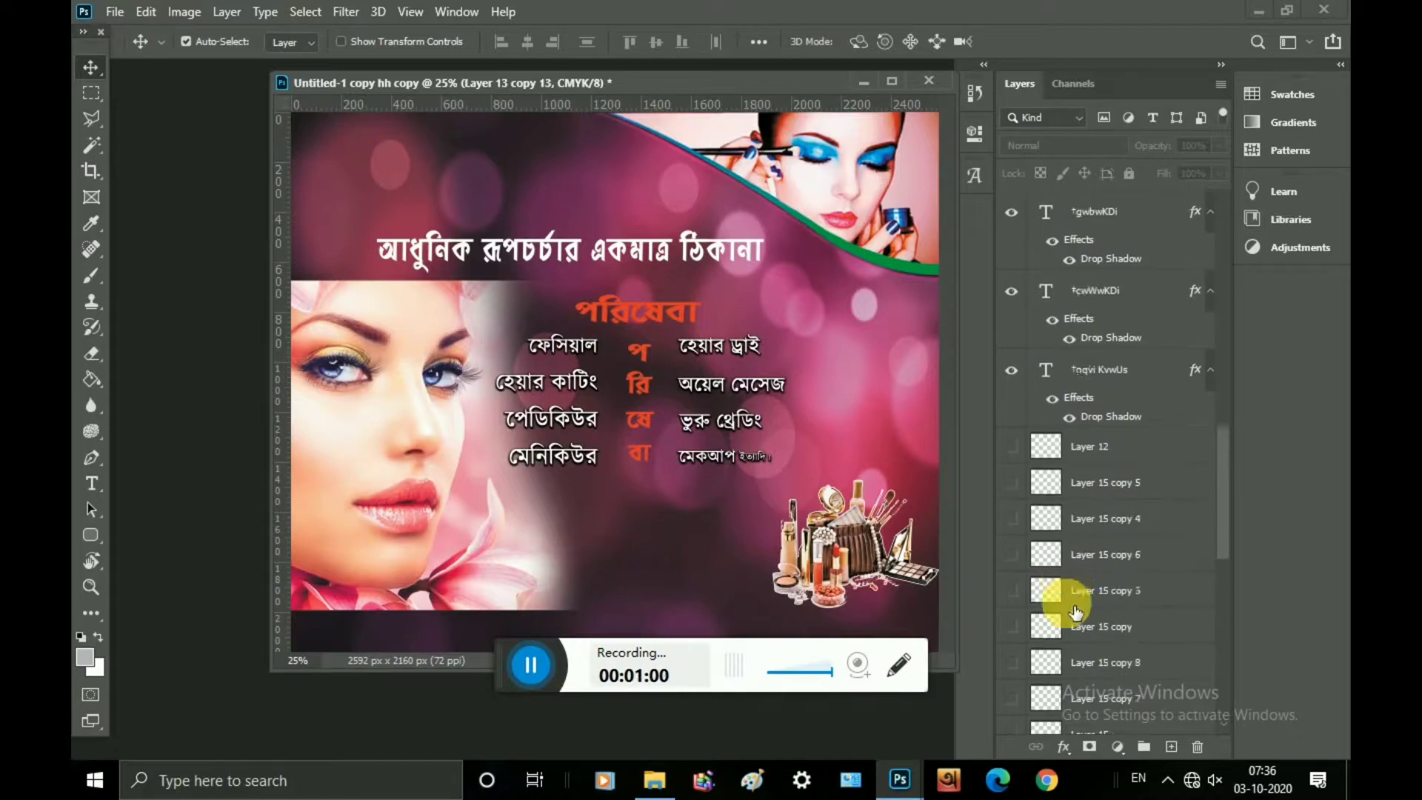
pyautogui.scroll(-3, 1075, 612)
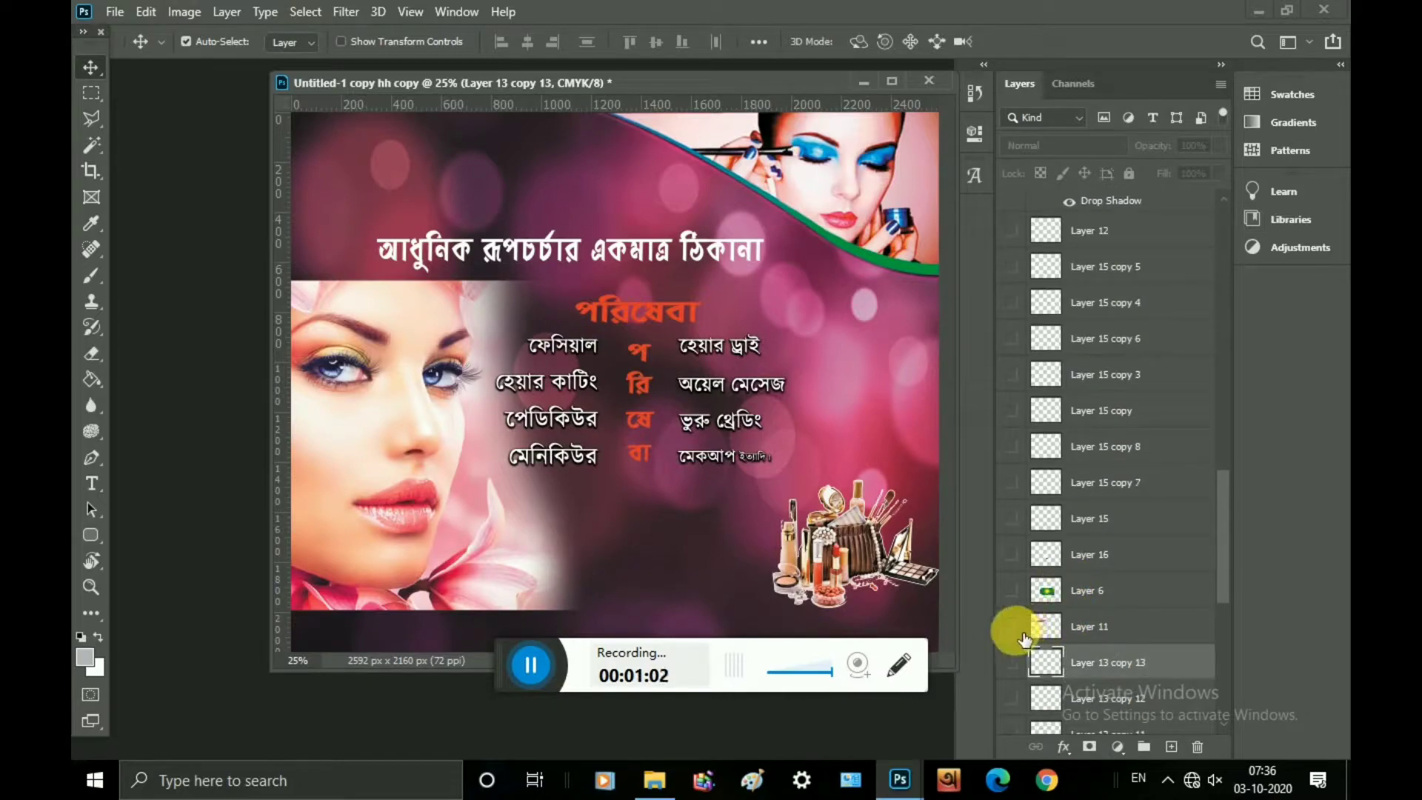
pyautogui.click(1012, 628)
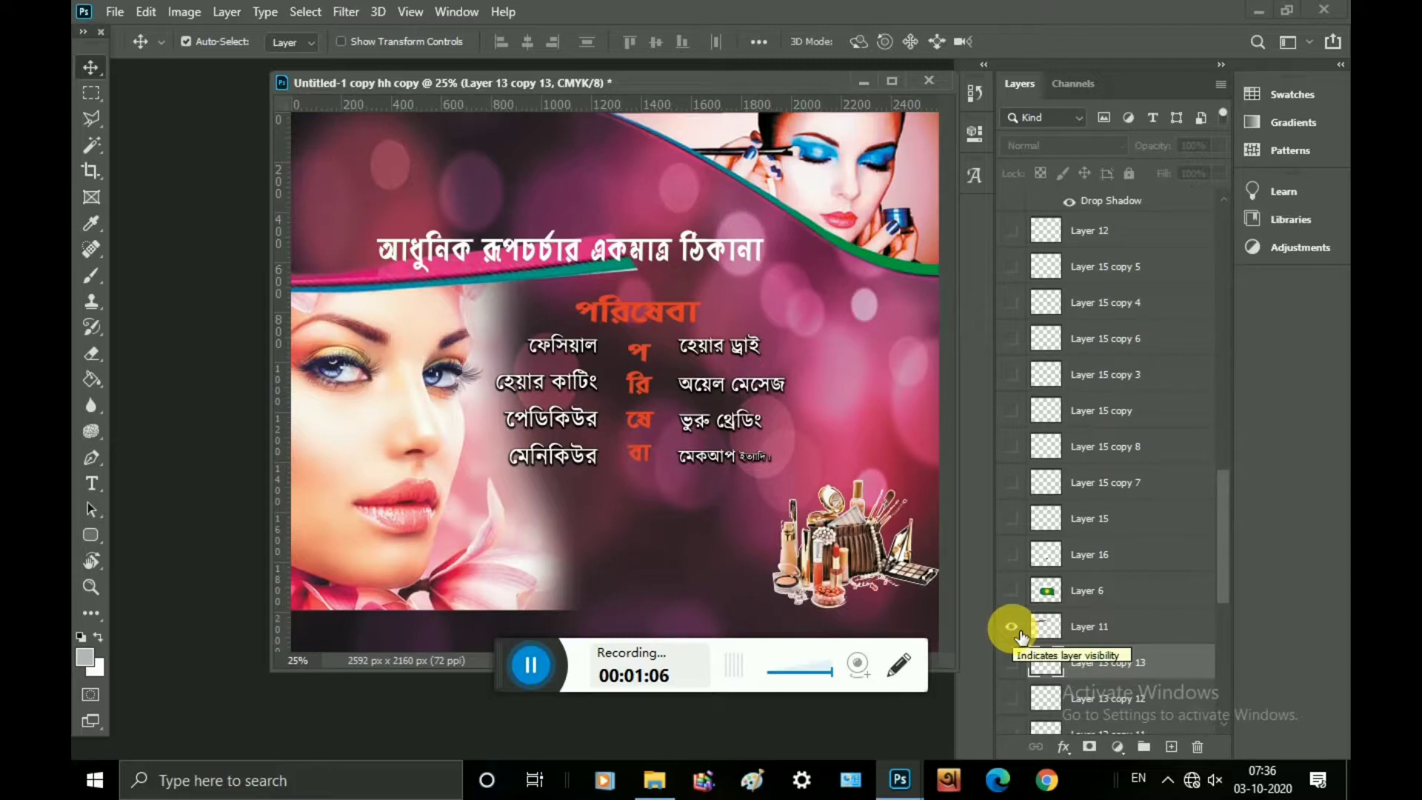
# Show Layer 4, the green banner behind the white headline.
pyautogui.scroll(10, 1021, 635)
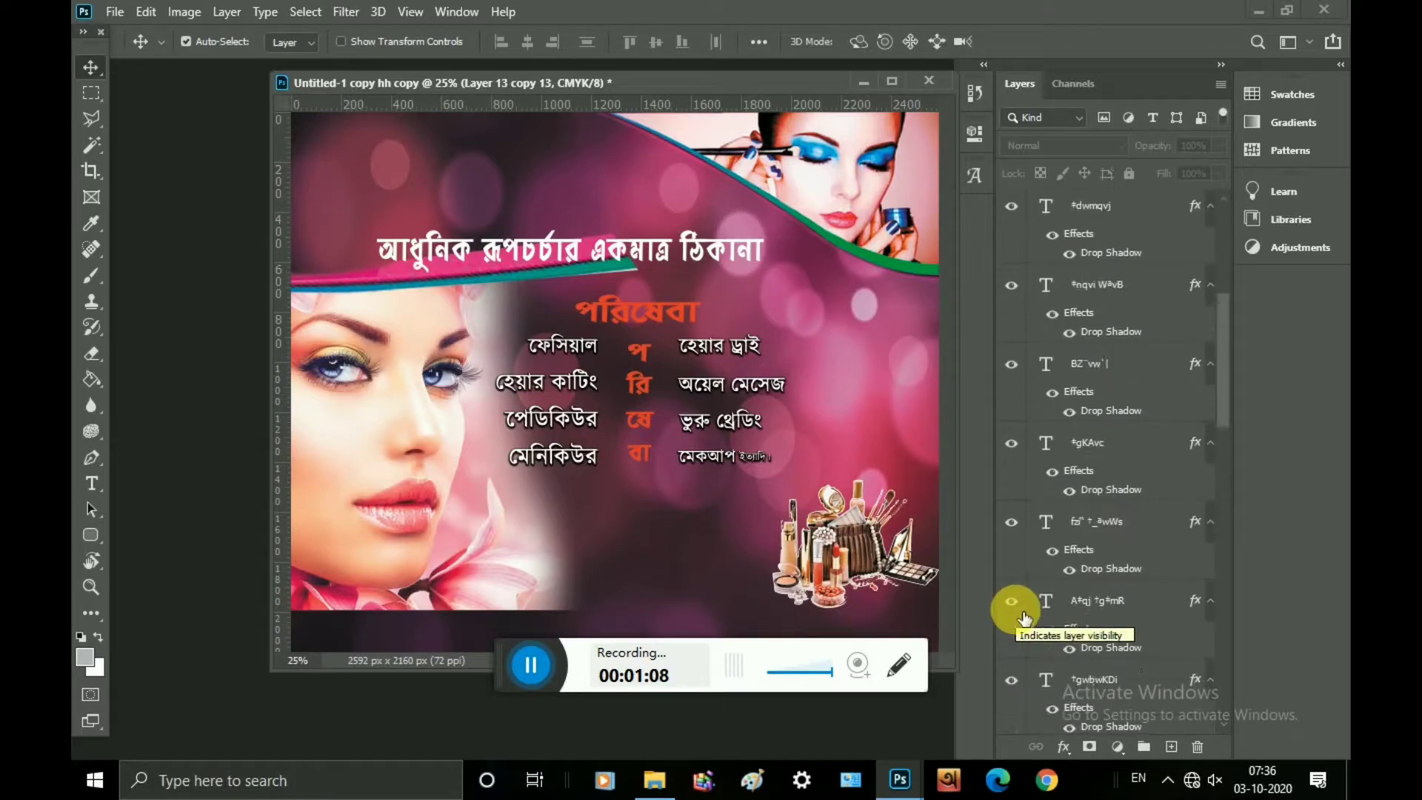
pyautogui.scroll(2, 1024, 617)
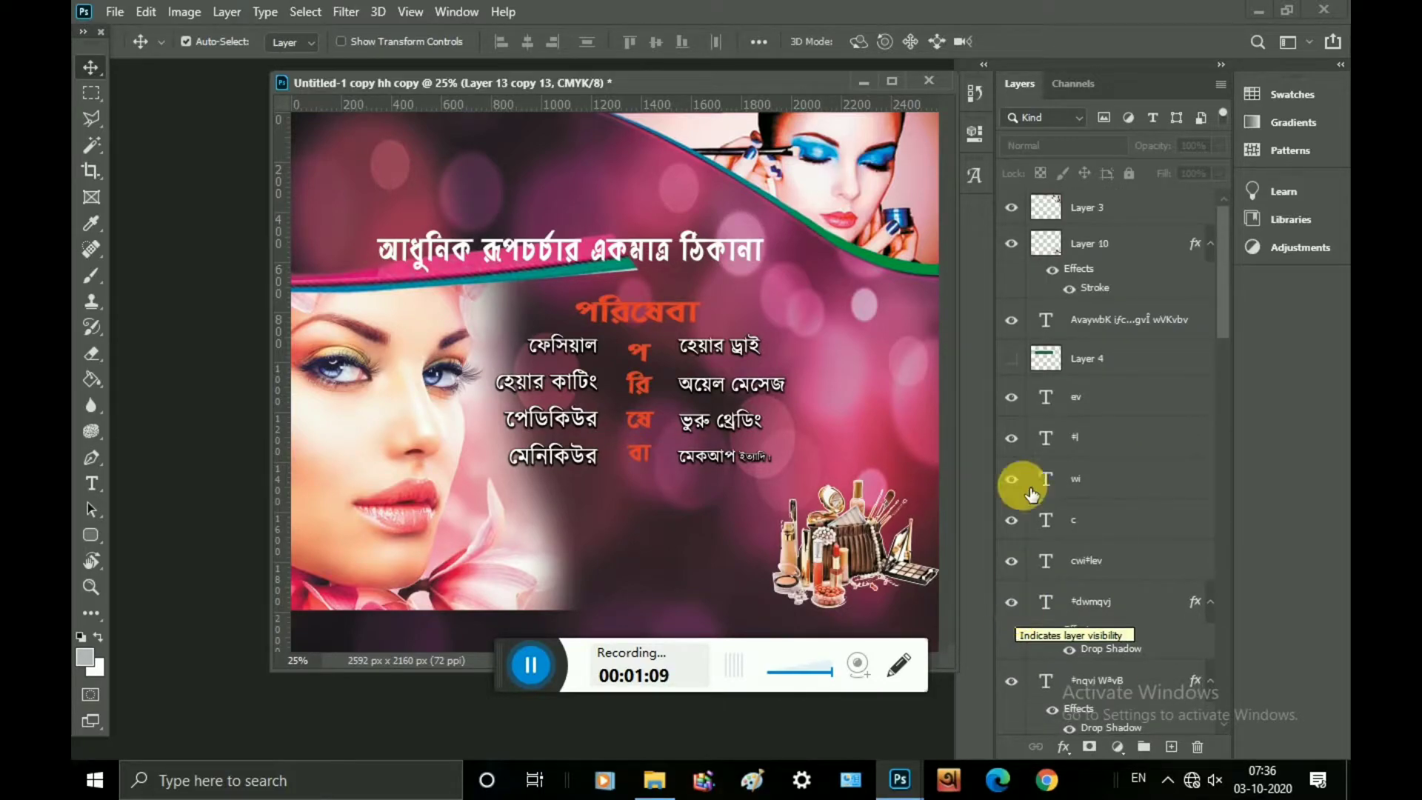
pyautogui.click(1013, 359)
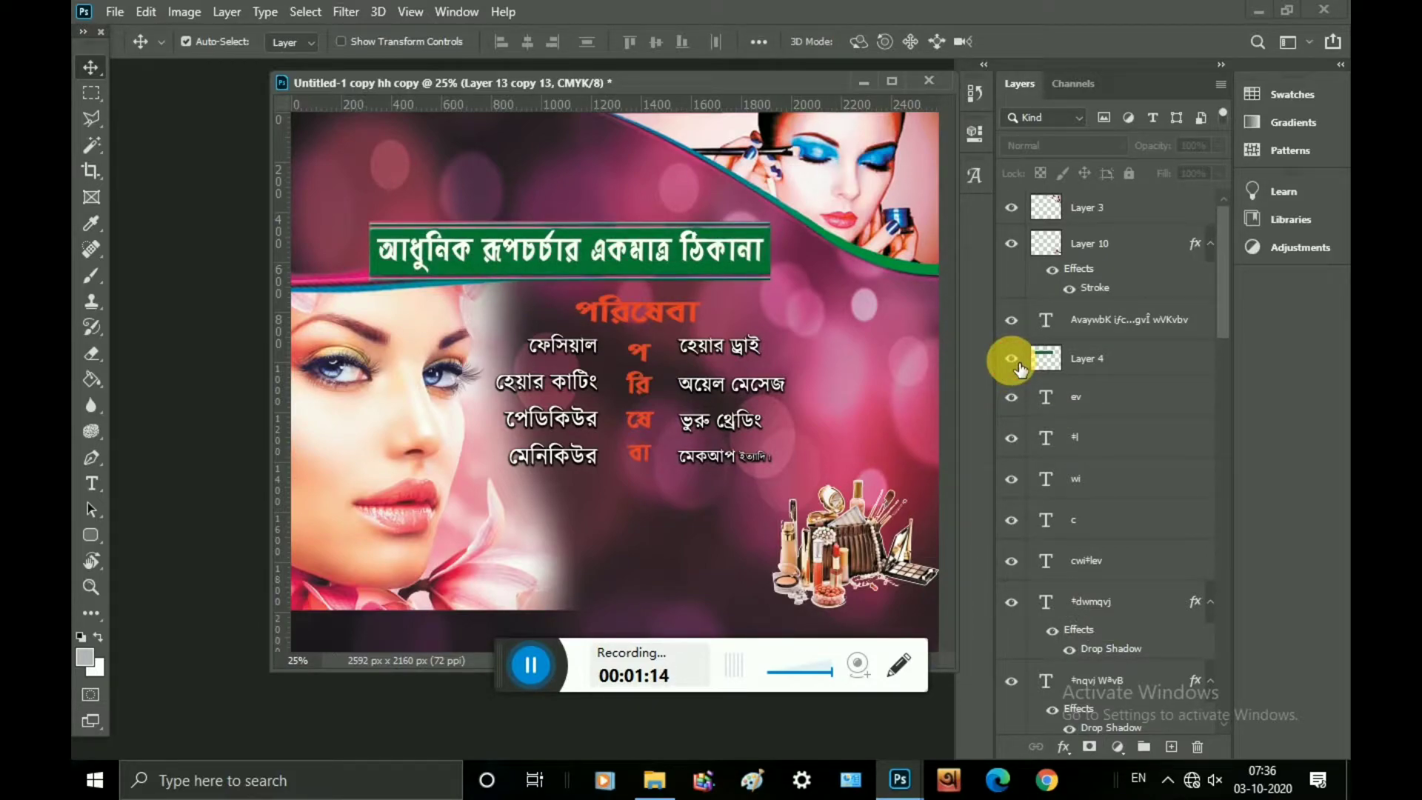
# Turn on all the Layer 15 copy arrow layers beside the service names and the shadow line on Layer 12.
pyautogui.scroll(-10, 1022, 508)
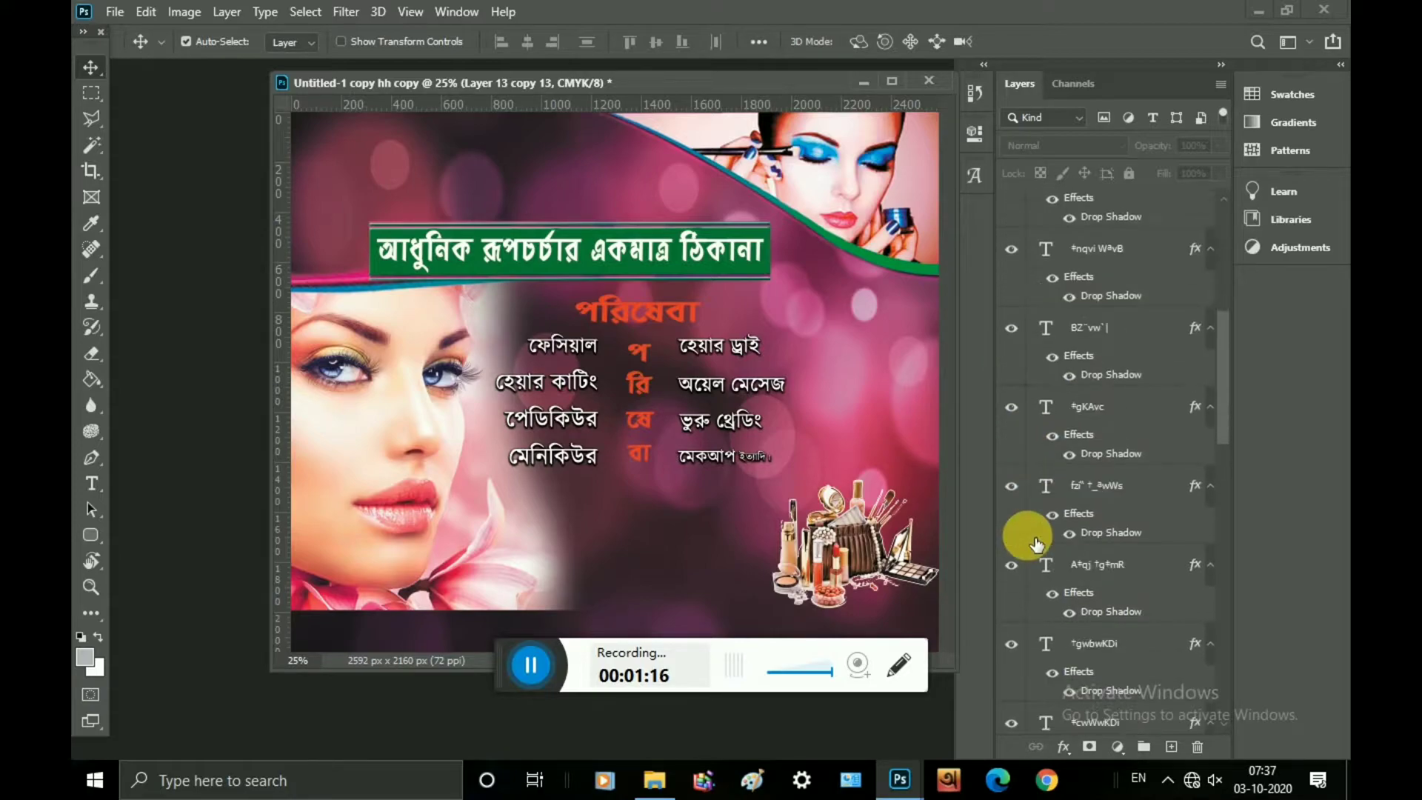
pyautogui.scroll(-6, 1035, 554)
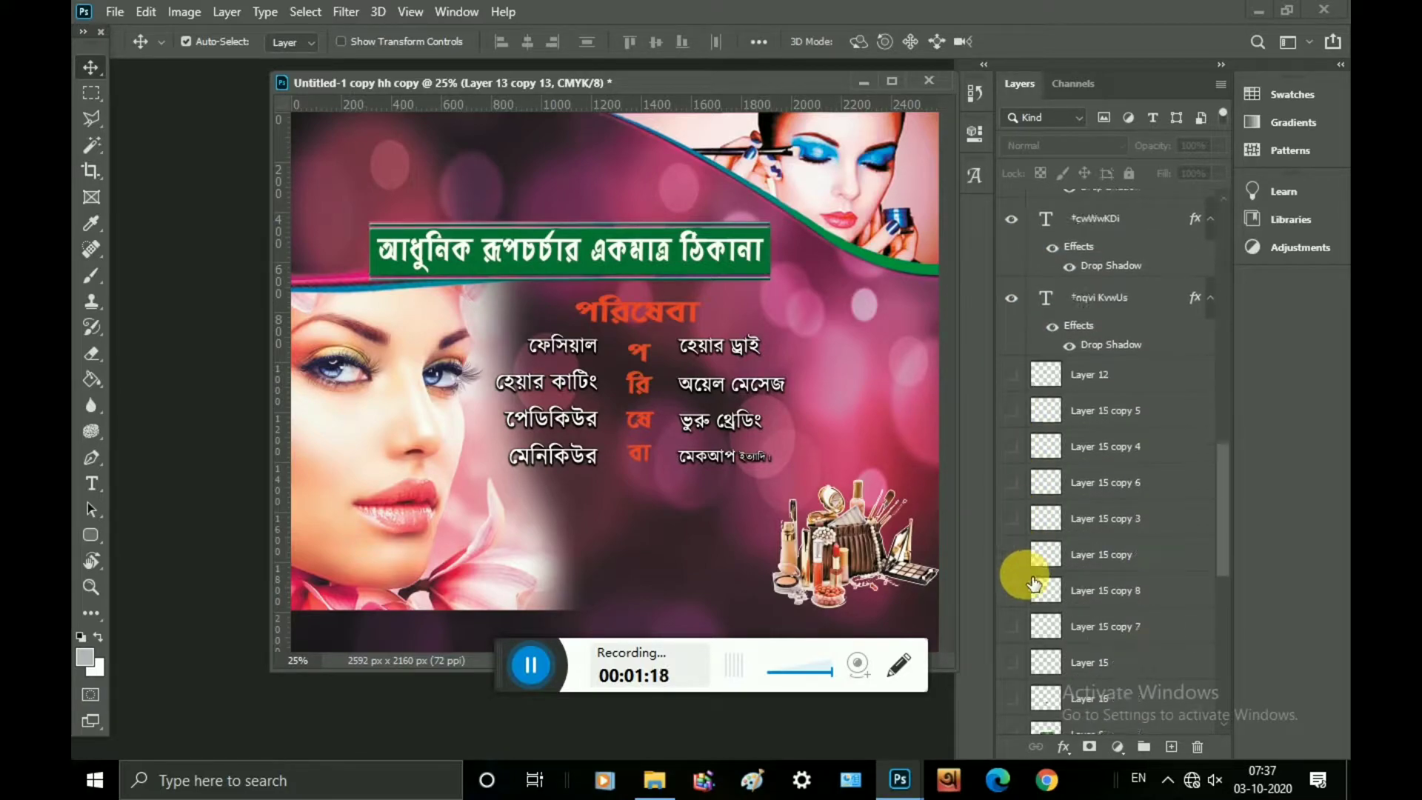
pyautogui.scroll(-2, 1033, 585)
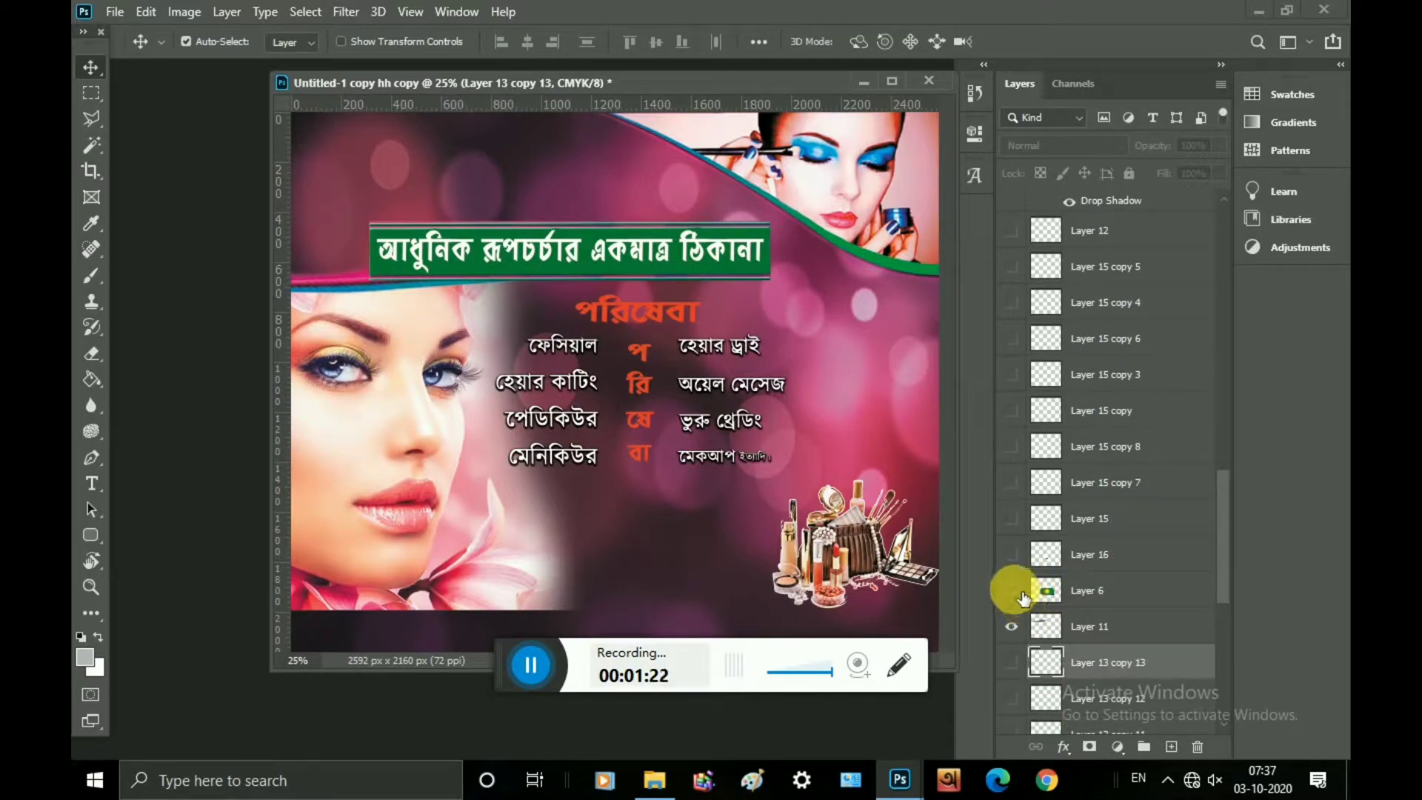
pyautogui.click(1022, 488)
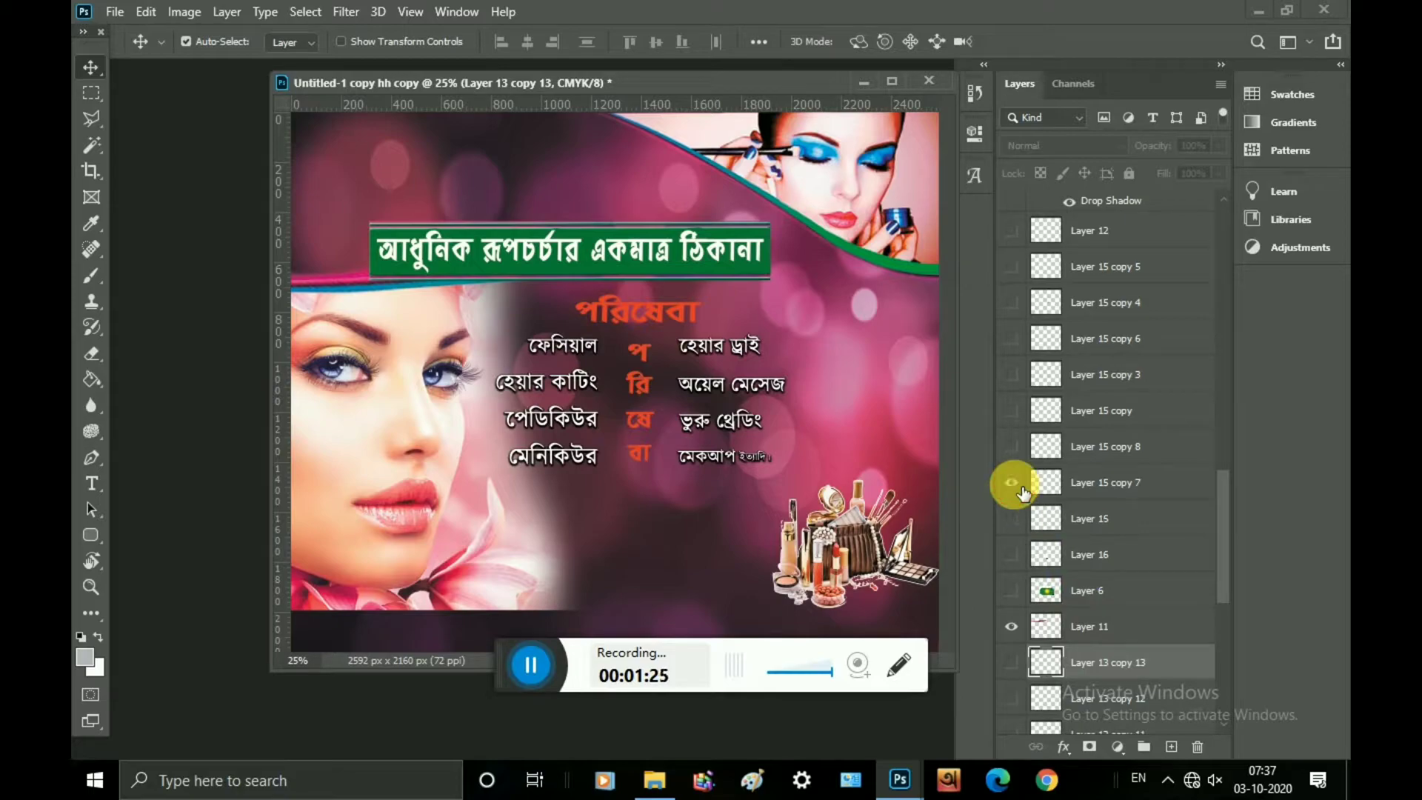
pyautogui.click(1012, 448)
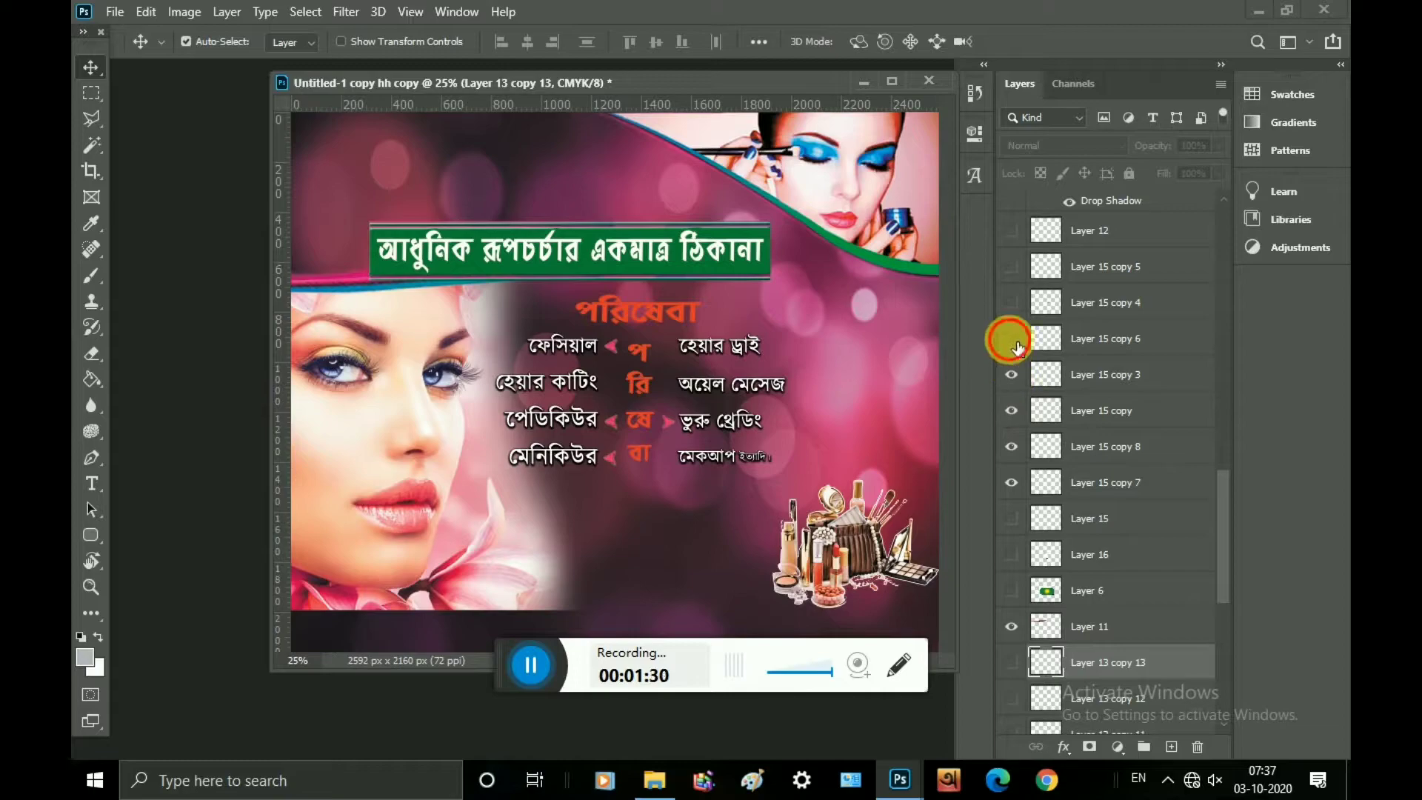
pyautogui.click(1011, 304)
pyautogui.click(1012, 270)
pyautogui.click(1022, 243)
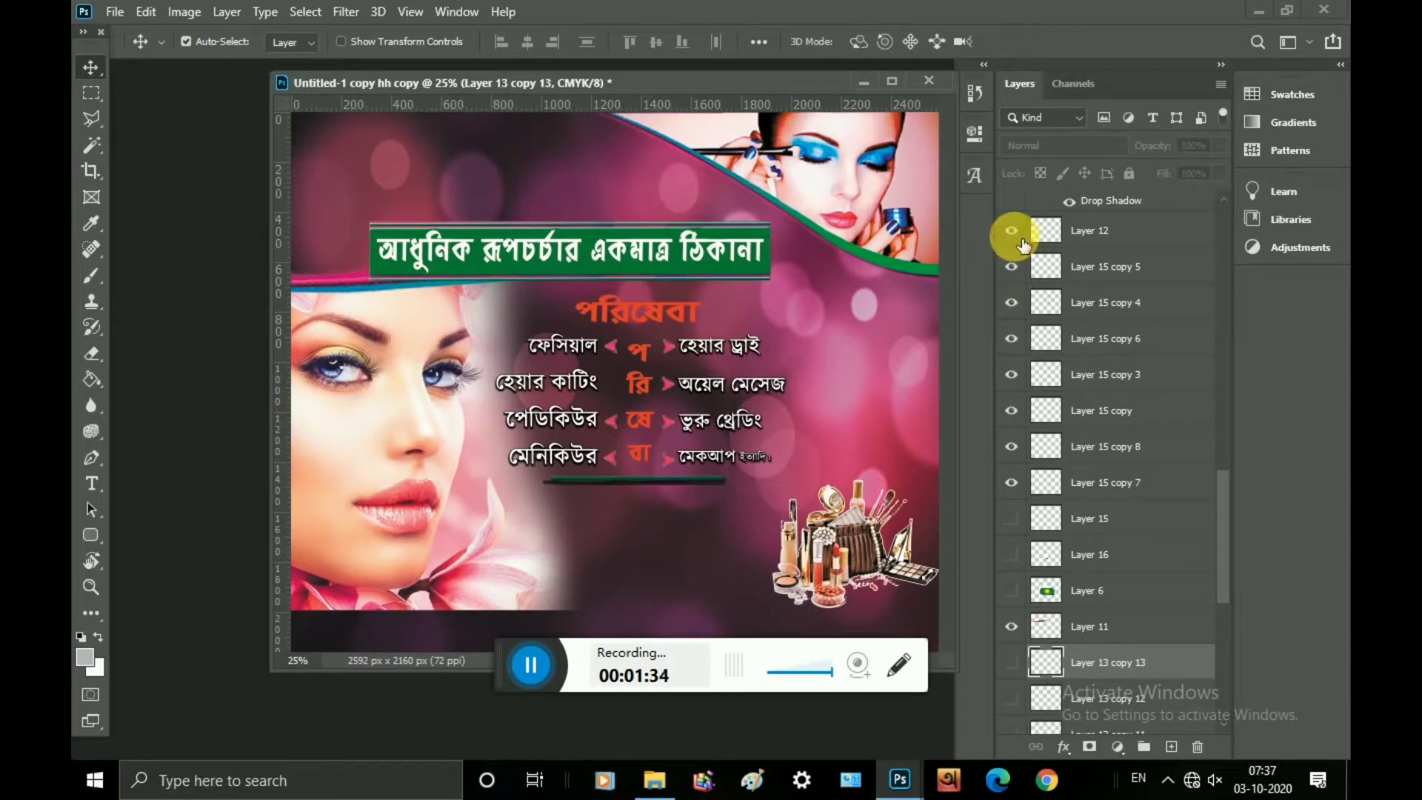
# Show the arrow on Layer 15, the white strip on Layer 16 and the green service panel on Layer 6.
pyautogui.scroll(2, 1022, 256)
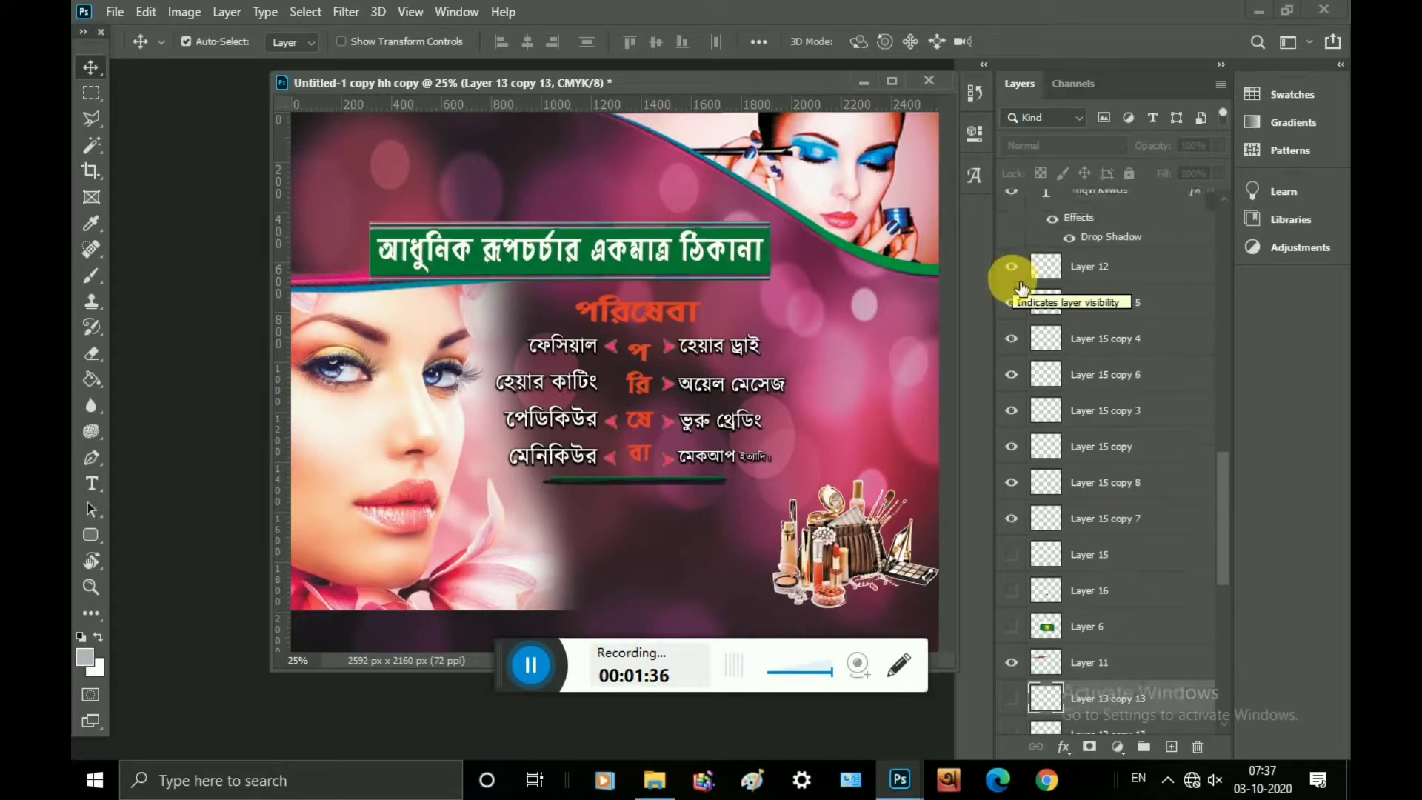
pyautogui.click(1012, 597)
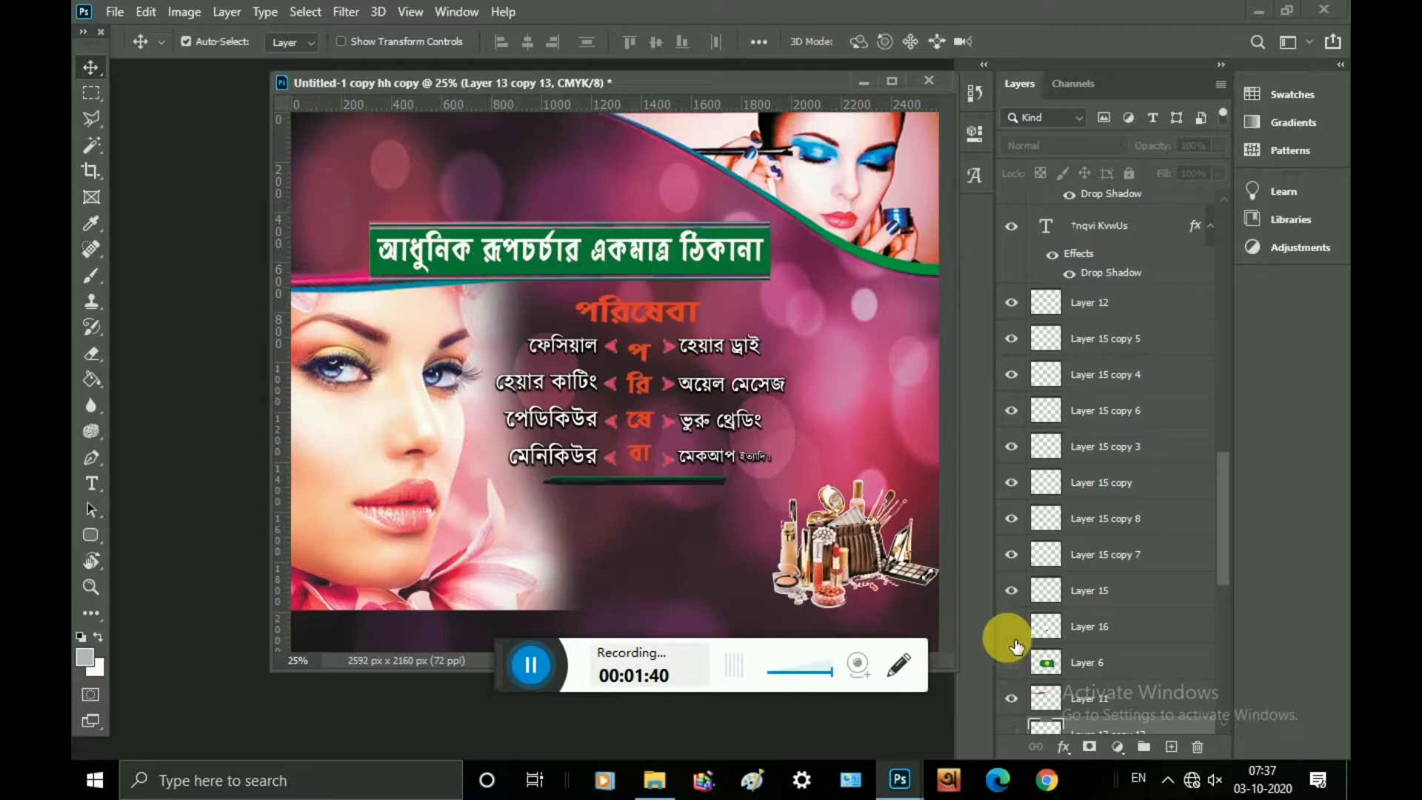
pyautogui.click(1016, 631)
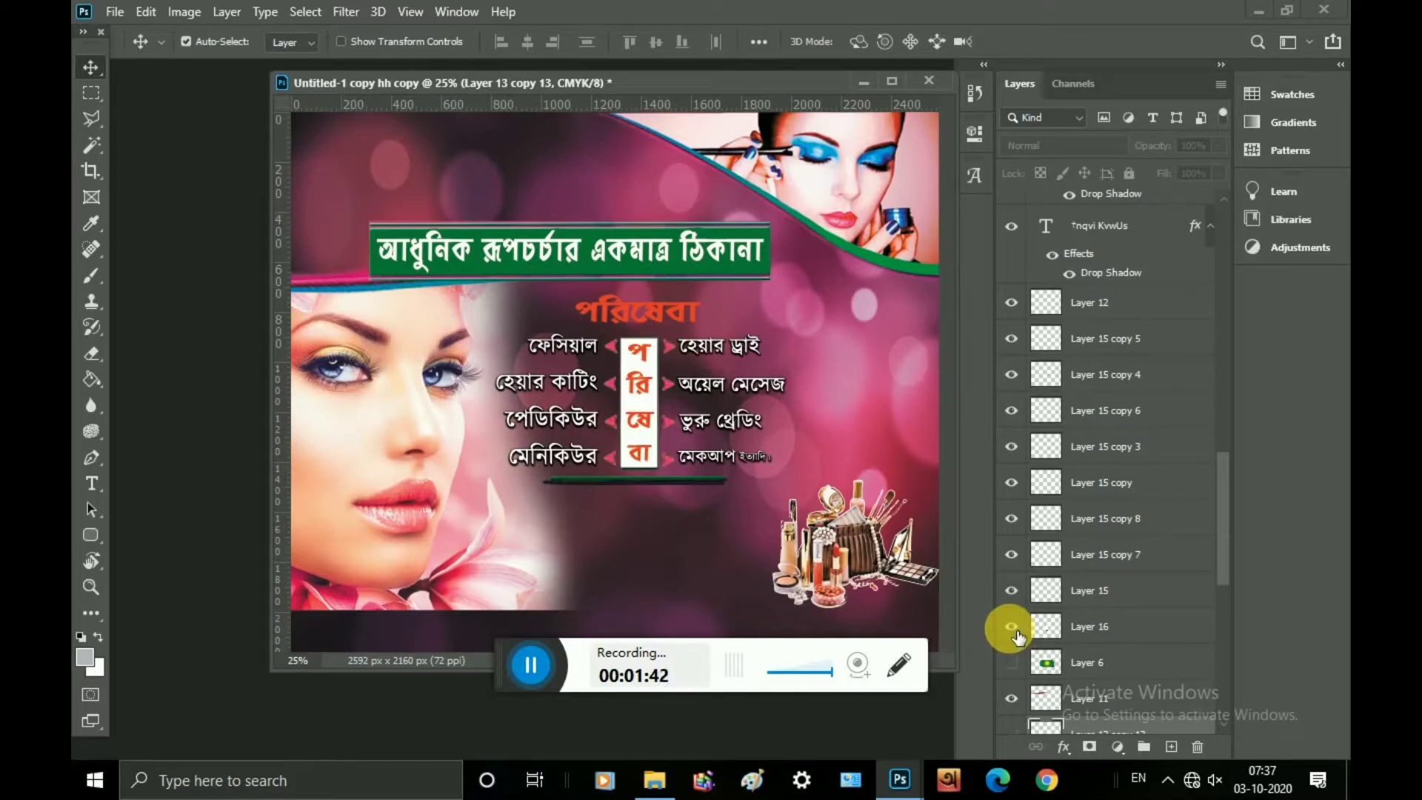
pyautogui.click(1016, 632)
pyautogui.click(1011, 628)
pyautogui.scroll(-2, 1016, 636)
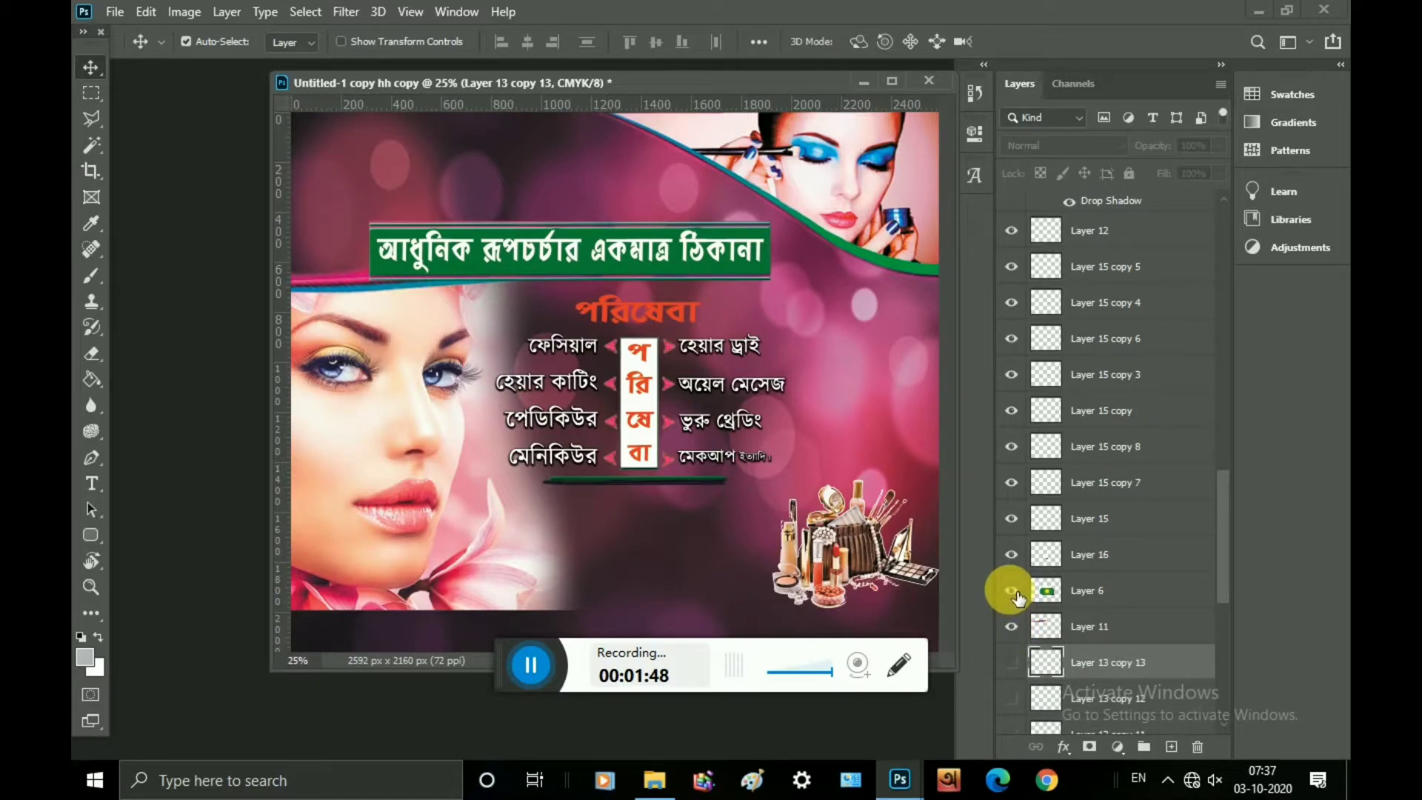
pyautogui.click(1015, 593)
# Show all the Layer 13 copy layers, the row of white flower ornaments along the banner's bottom edge.
pyautogui.scroll(-4, 1013, 593)
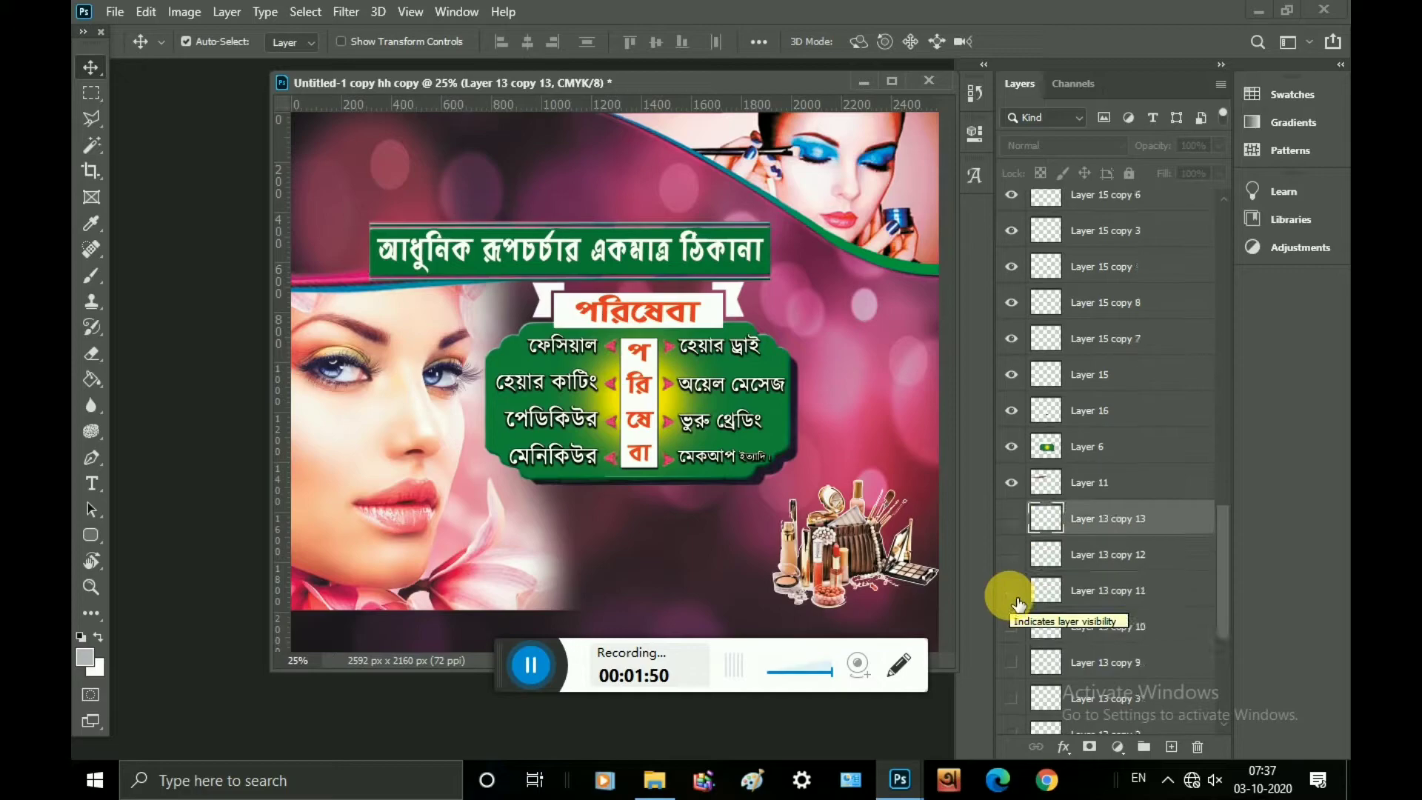
pyautogui.click(1019, 528)
pyautogui.click(1020, 527)
pyautogui.click(1020, 527)
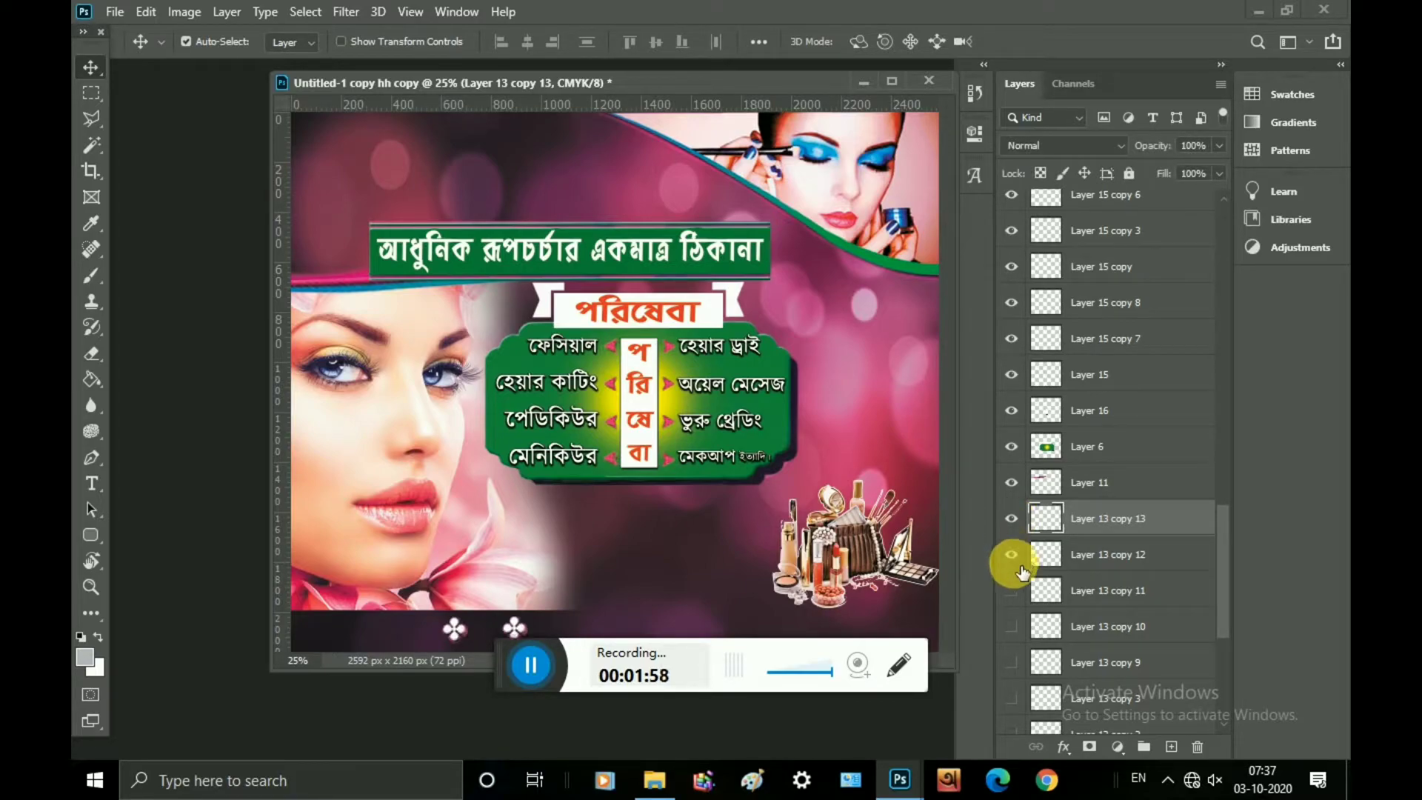
pyautogui.click(1011, 590)
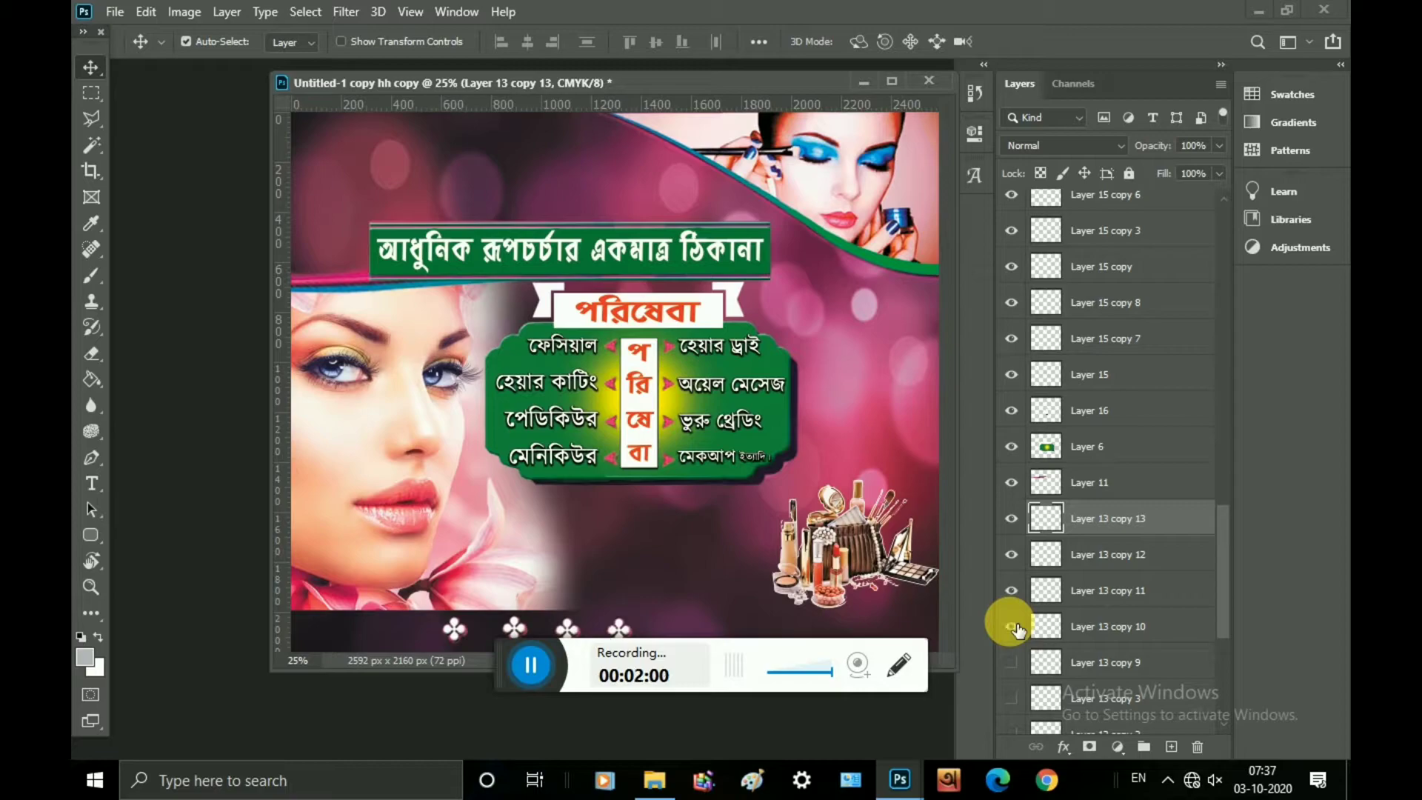
pyautogui.scroll(-5, 1015, 633)
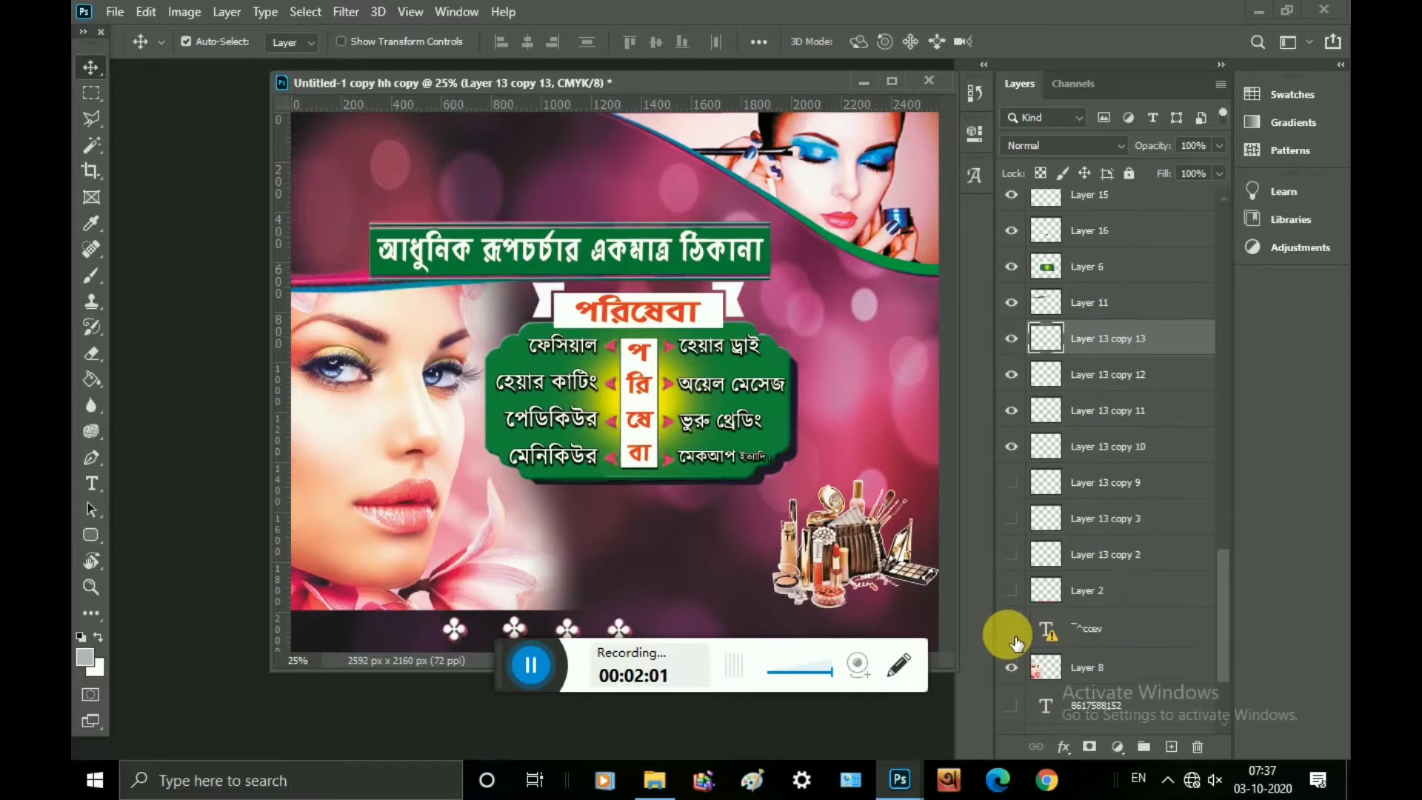
pyautogui.click(1012, 447)
pyautogui.click(1013, 412)
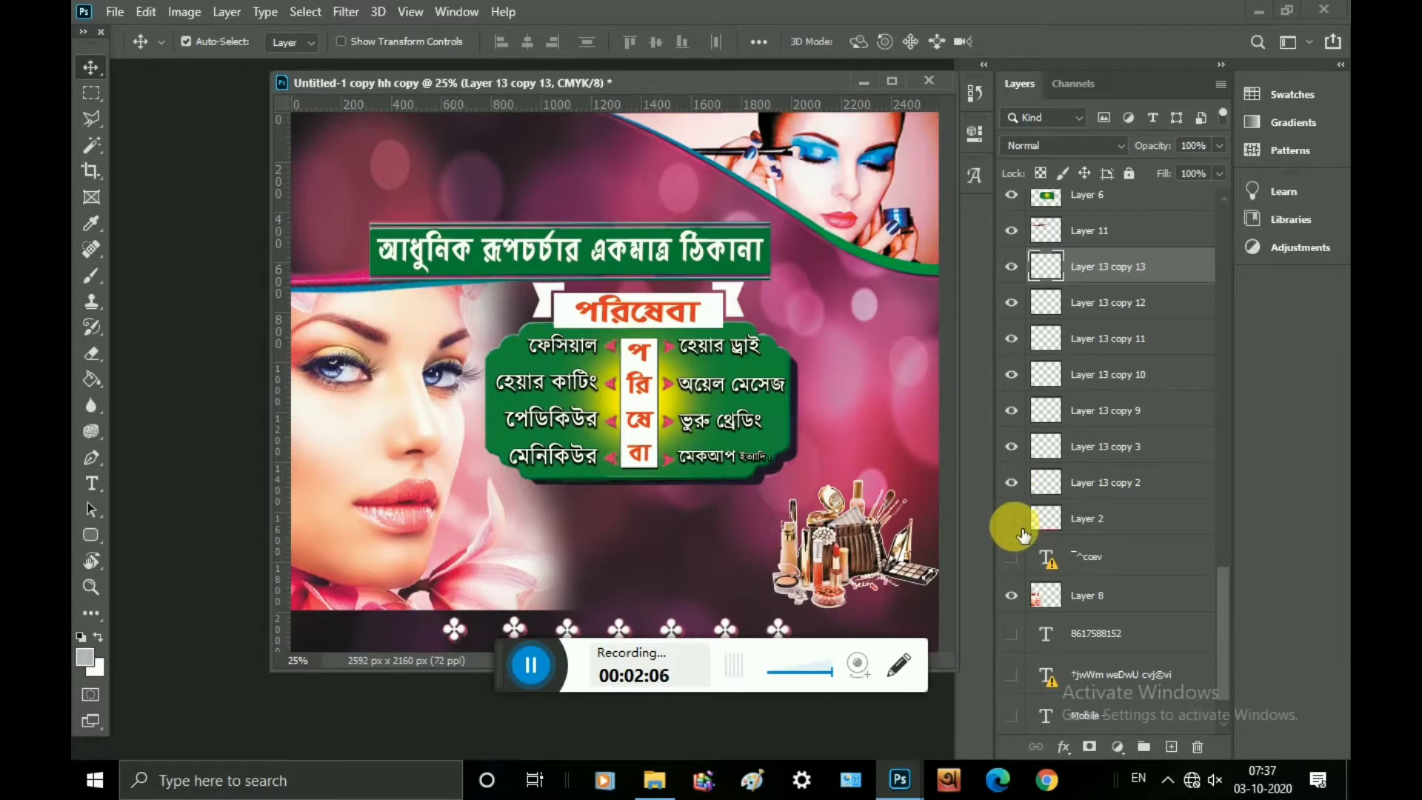
# Show Layer 2, the pink and green band behind the flowers, and the parlour name text at the banner's top.
pyautogui.click(1012, 521)
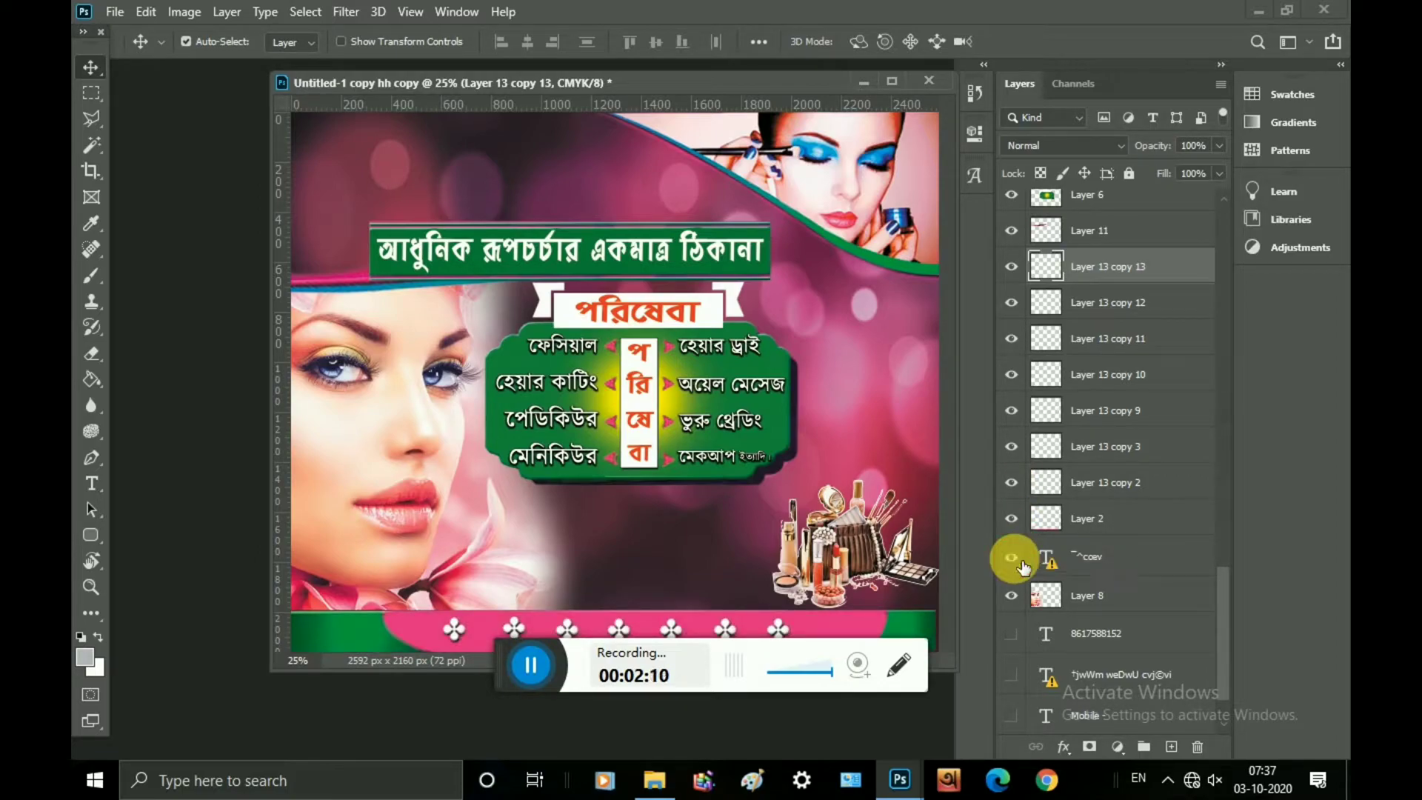
pyautogui.click(1022, 564)
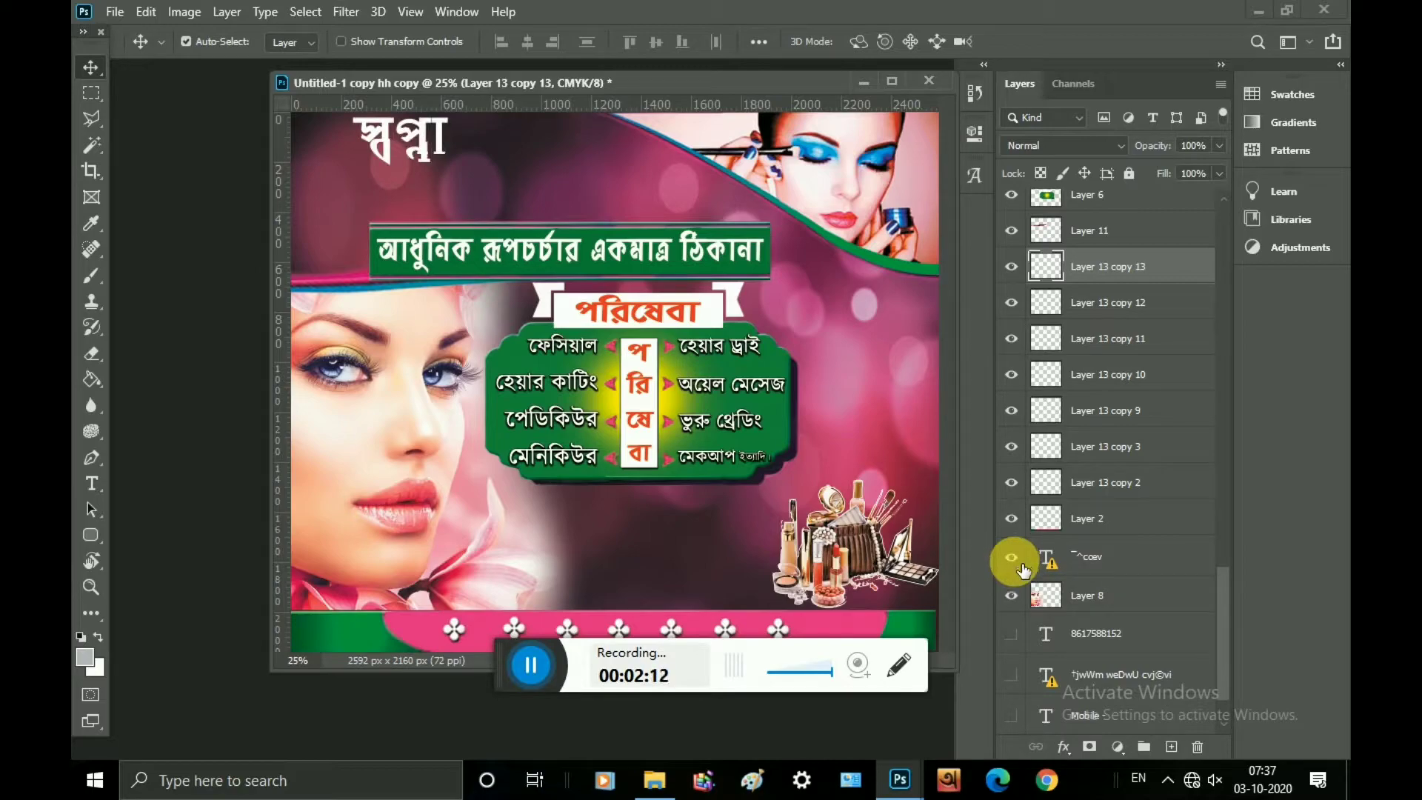
# Show the text layers for the phone number, the title লেডিস বিউটি পার্লার and the label "Mobile -".
pyautogui.scroll(-1, 1026, 600)
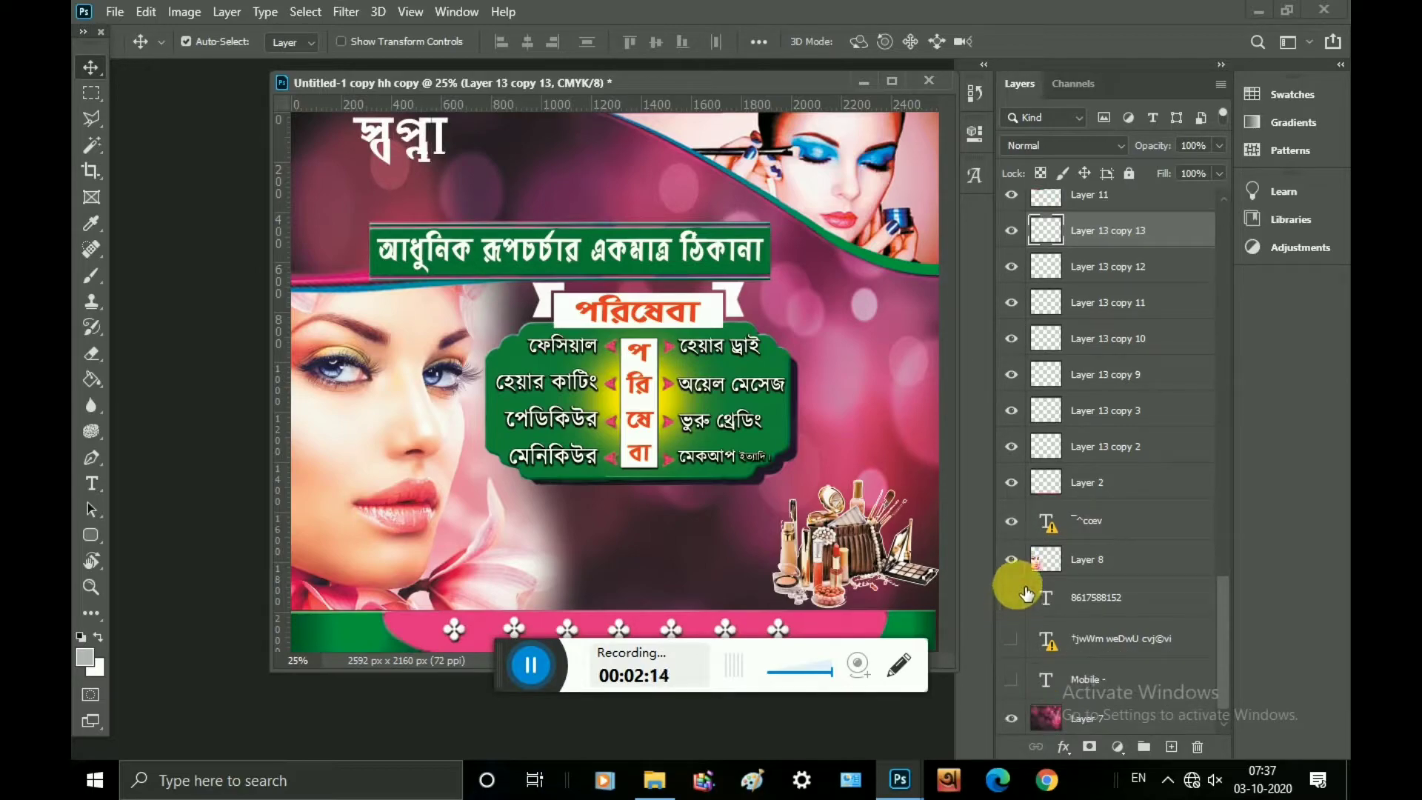
pyautogui.scroll(-1, 1026, 593)
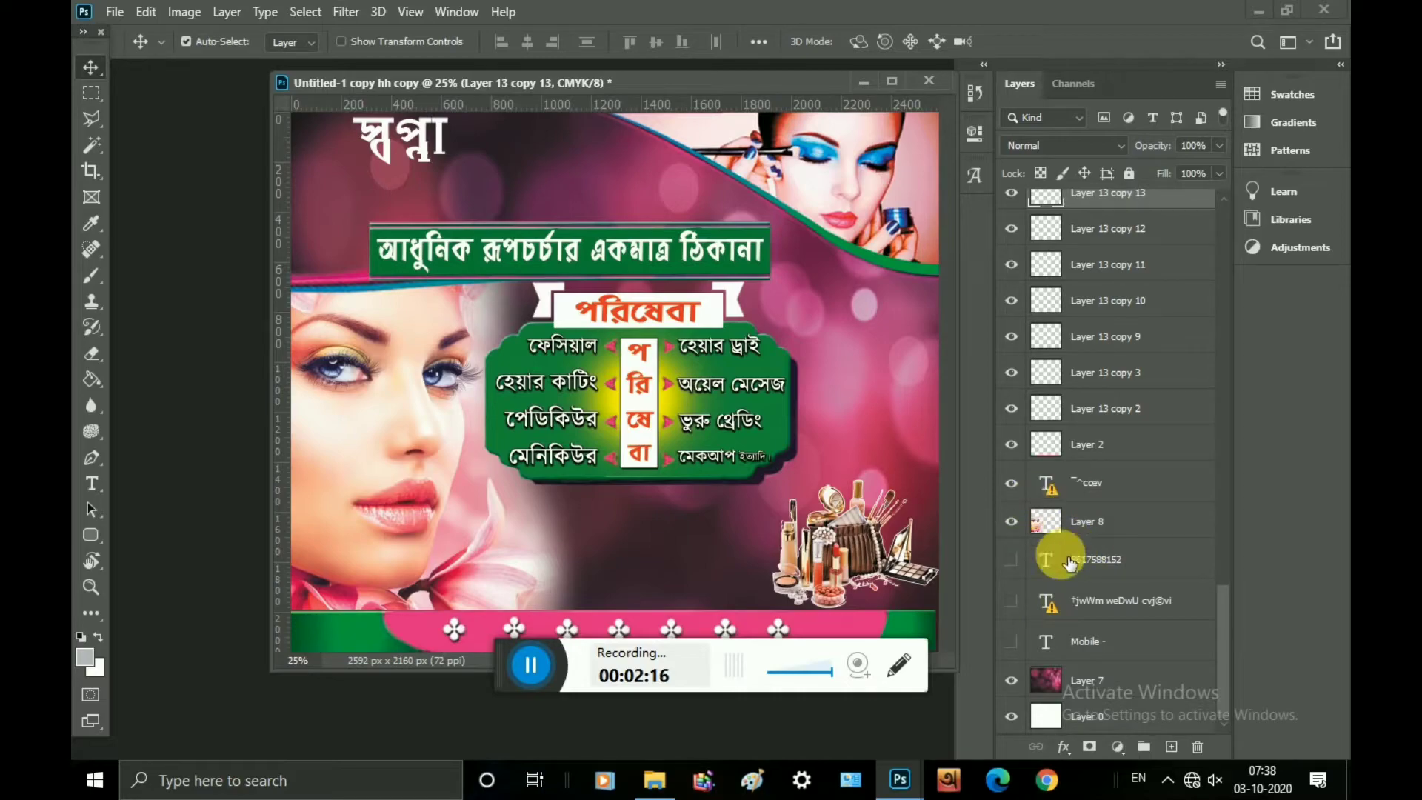
pyautogui.click(1014, 561)
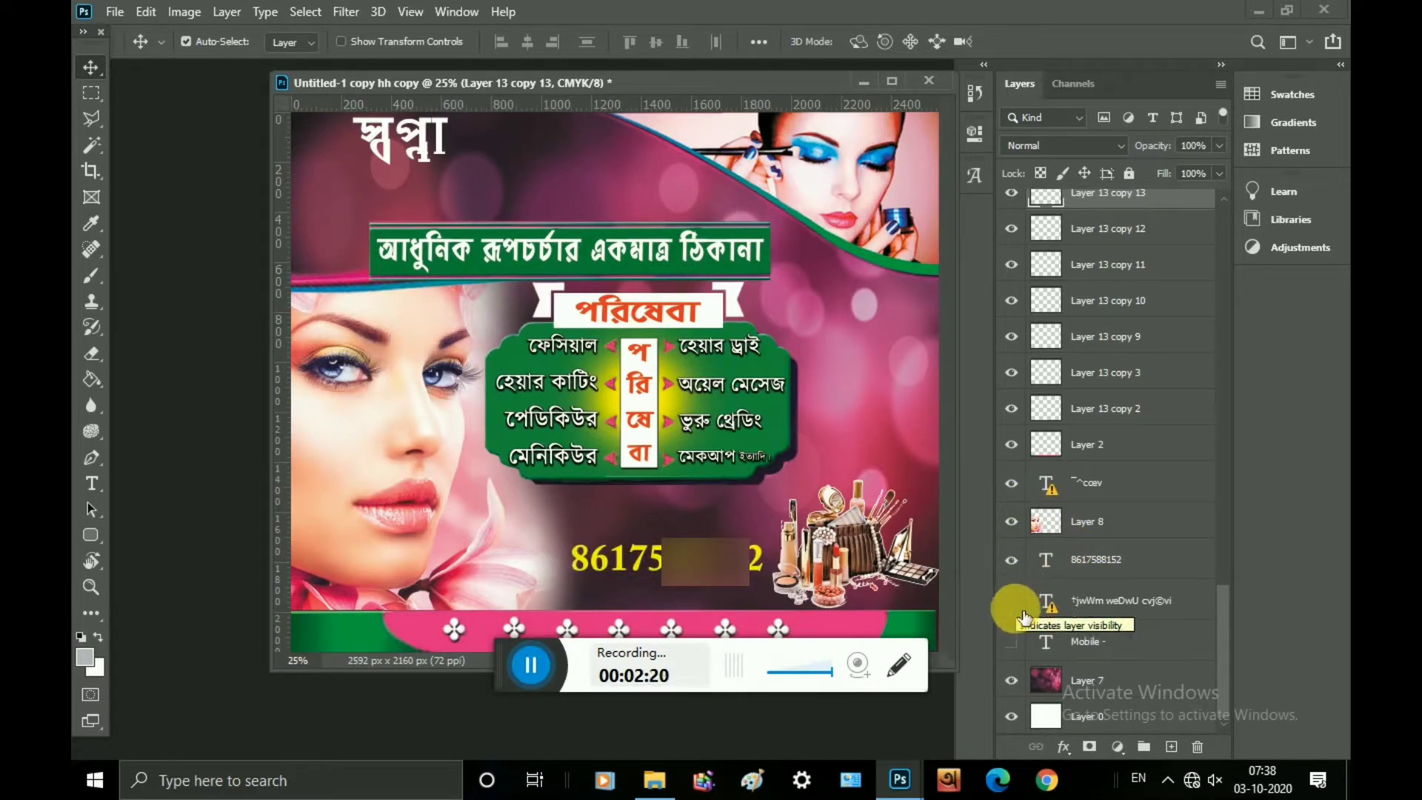
pyautogui.click(1012, 601)
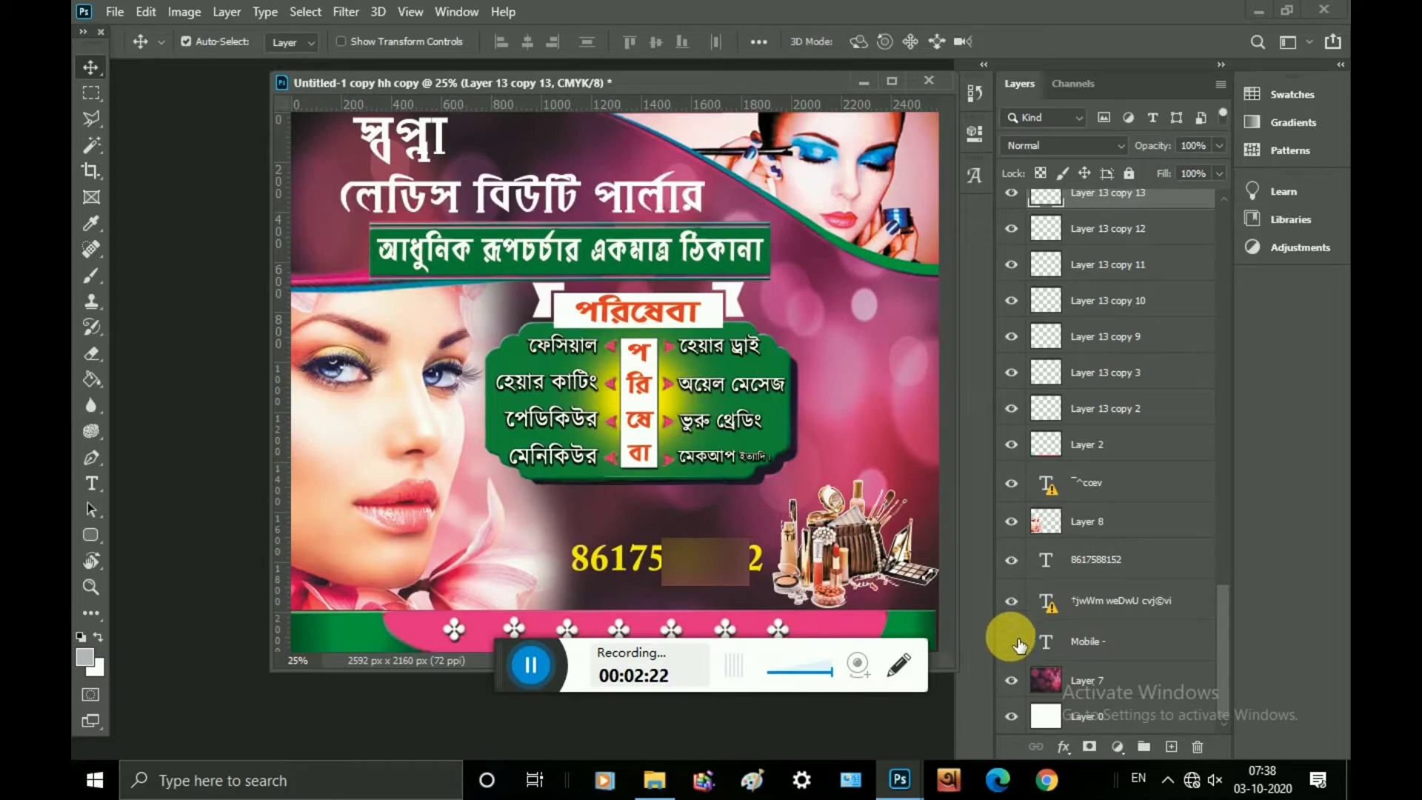
pyautogui.click(1012, 641)
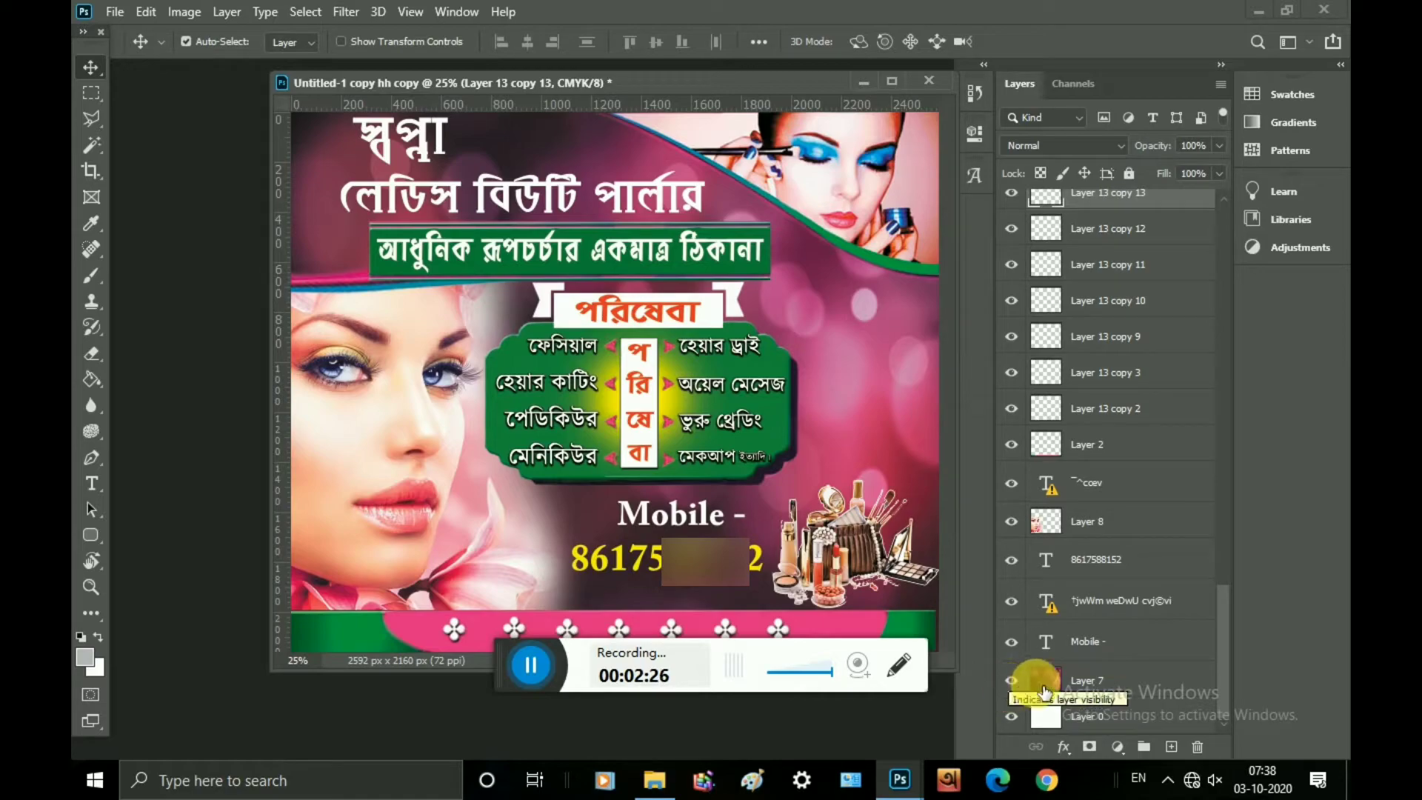
# Review the banner's whole layer stack from the background layers up to Layer 3 and back.
pyautogui.scroll(3, 1013, 652)
pyautogui.scroll(8, 1020, 635)
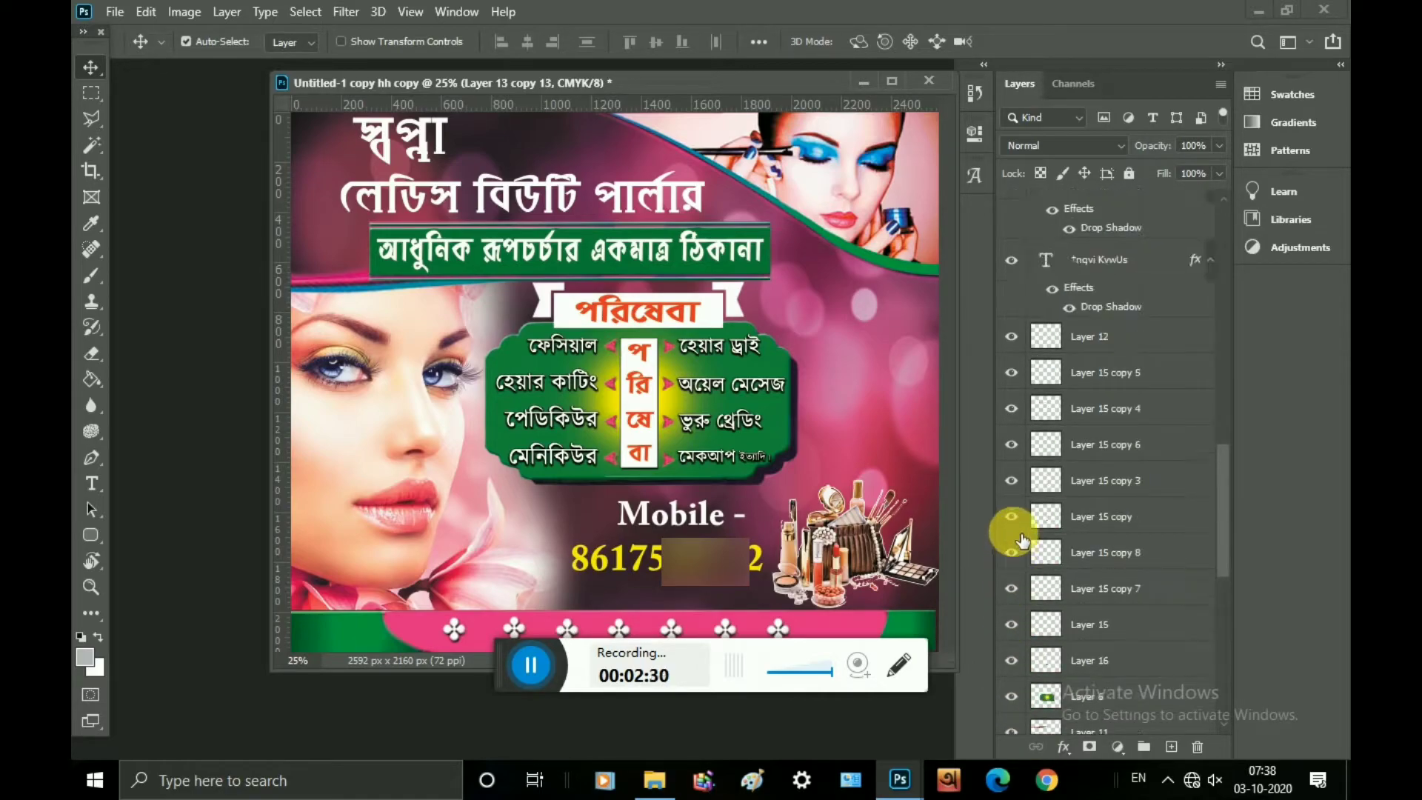
pyautogui.scroll(8, 1022, 540)
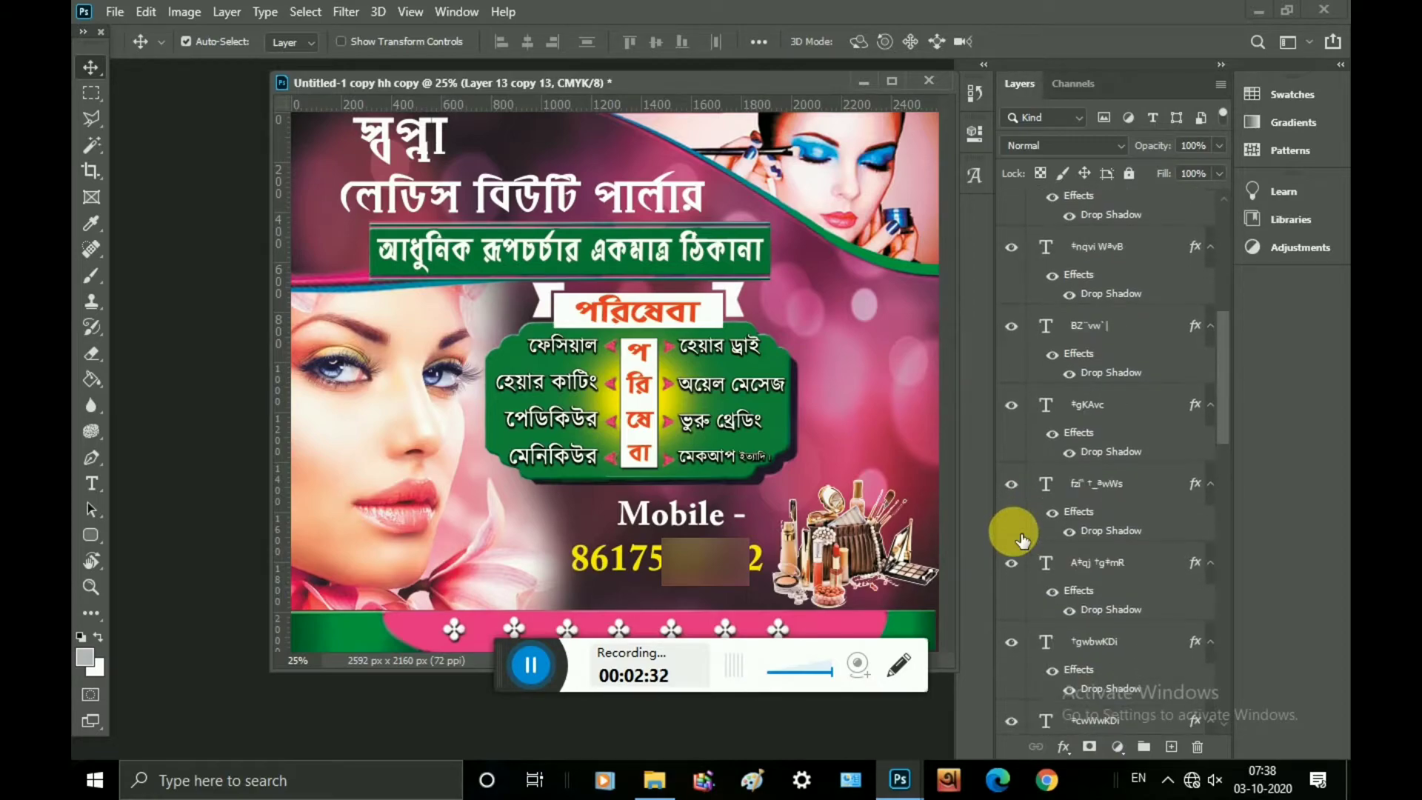
pyautogui.scroll(8, 1022, 539)
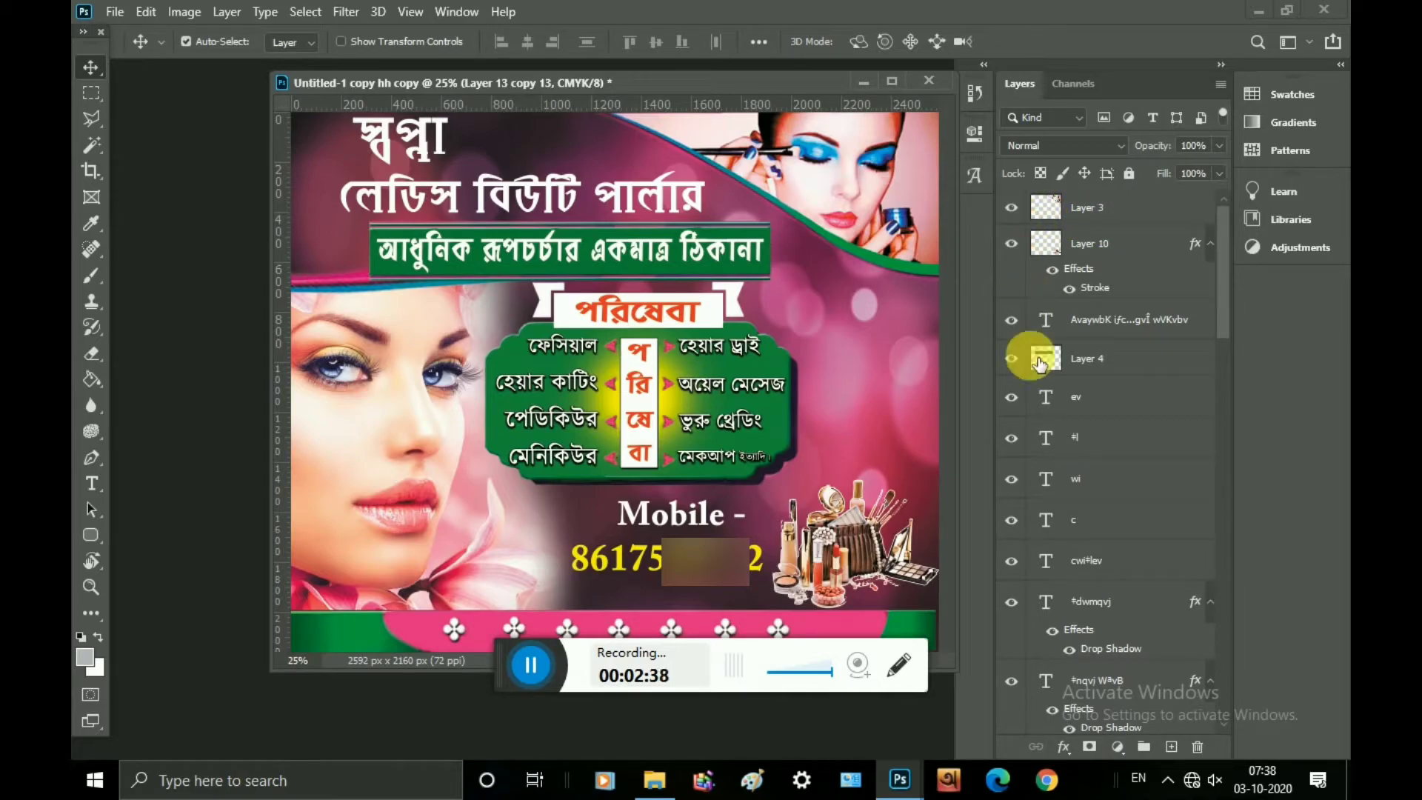
pyautogui.scroll(-5, 1037, 530)
pyautogui.scroll(-8, 1051, 546)
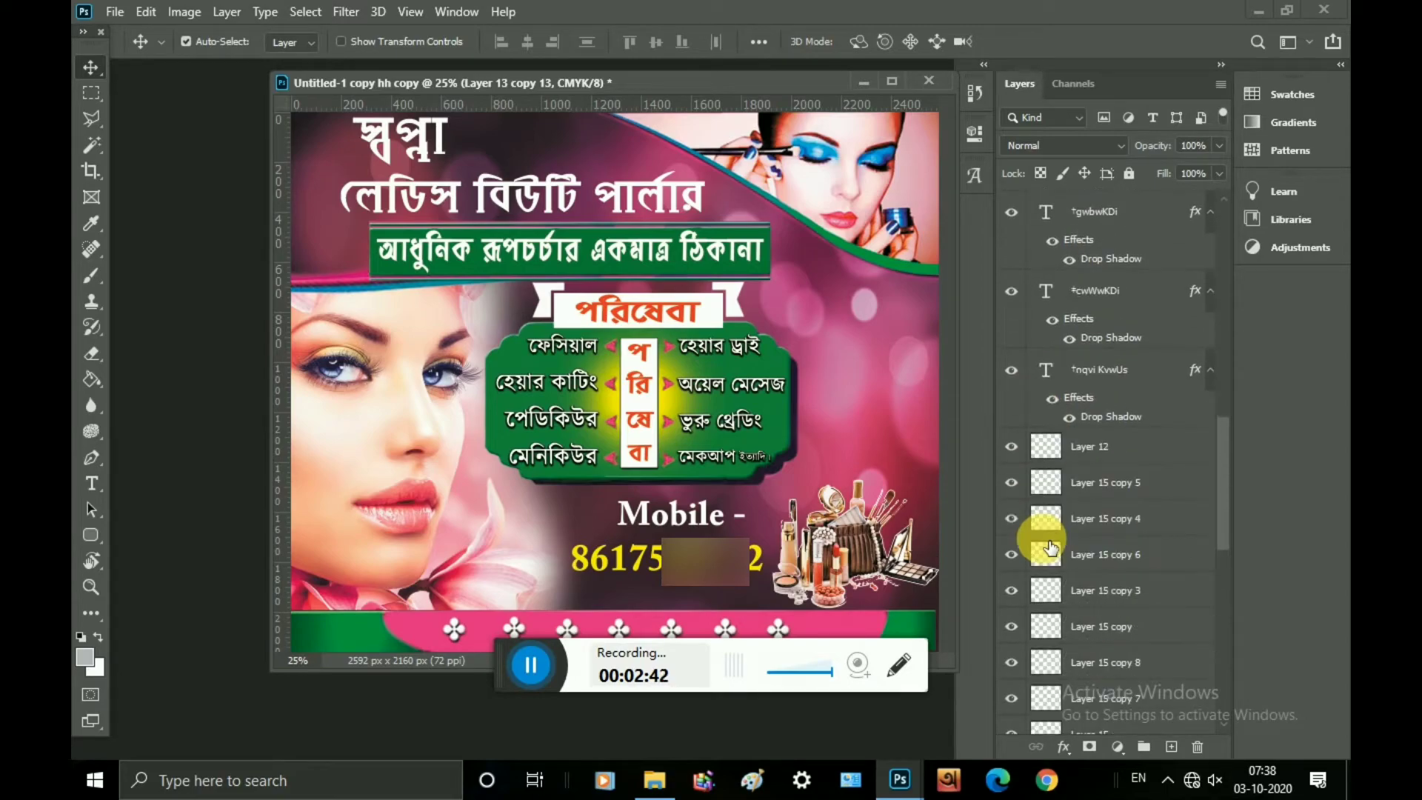
pyautogui.scroll(-10, 1051, 548)
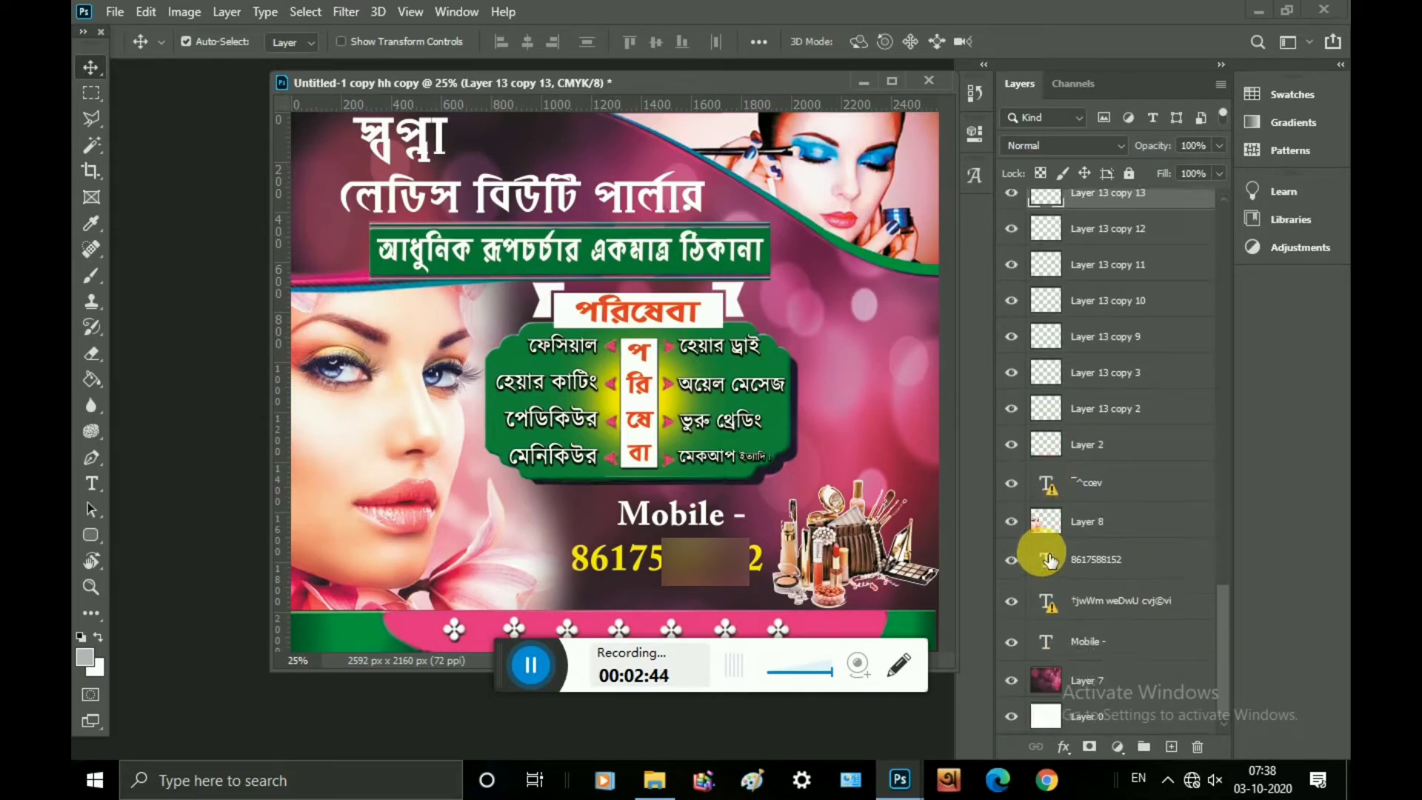
pyautogui.scroll(6, 1049, 555)
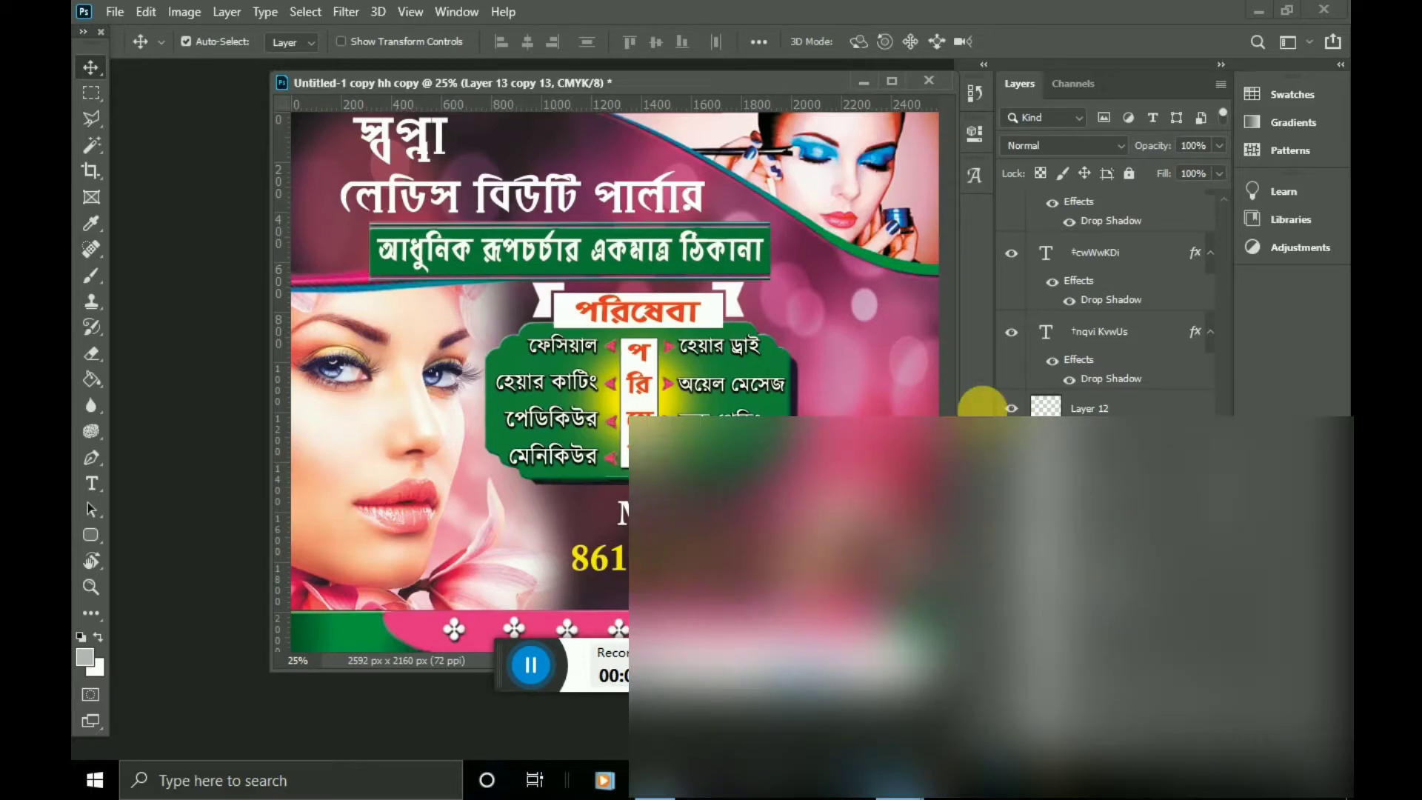
# Maximize the banner document and examine the portrait, service panel, contact area and headline up close at 66.7%.
pyautogui.click(891, 80)
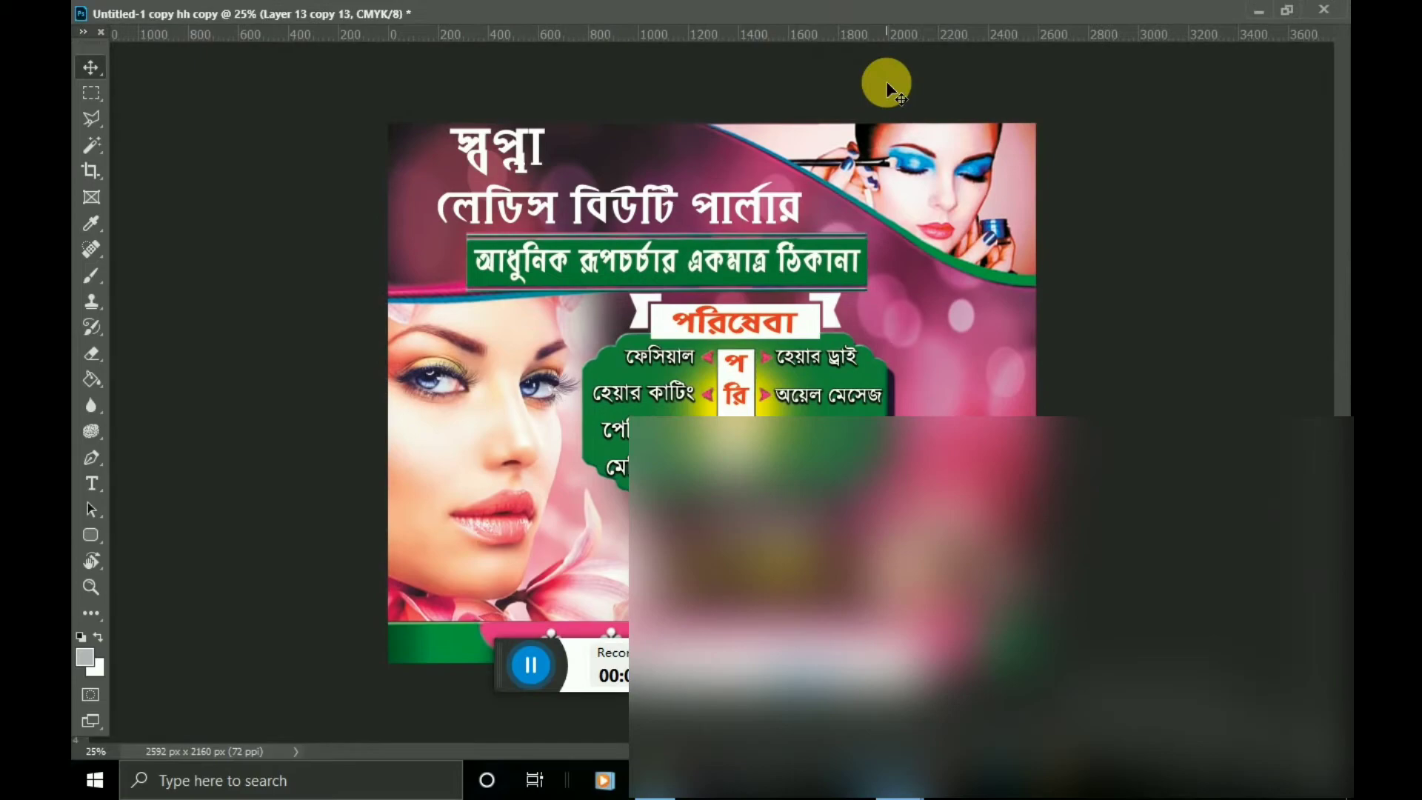
pyautogui.hotkey('ctrl', '+')
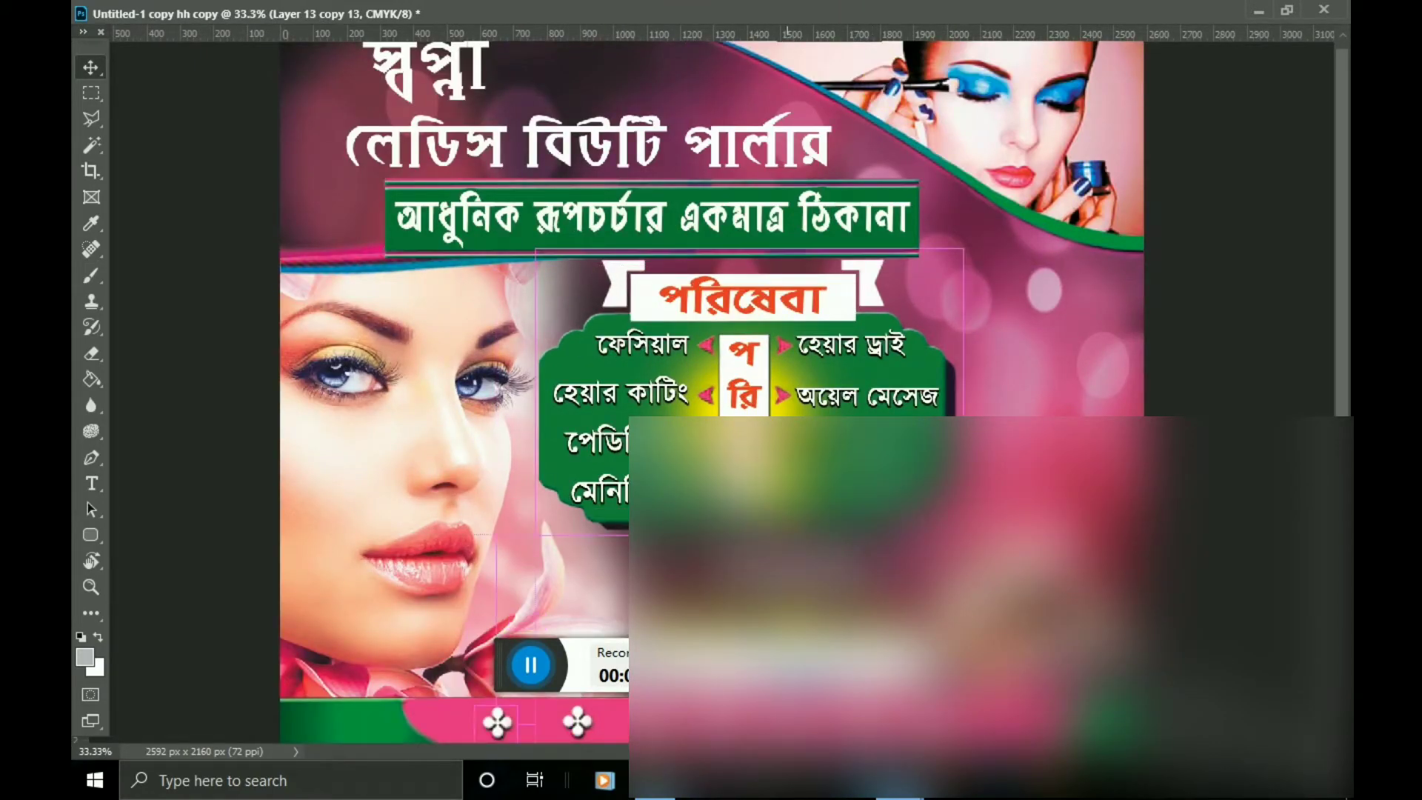
pyautogui.hotkey('ctrl', '+')
pyautogui.hotkey('ctrl', '+')
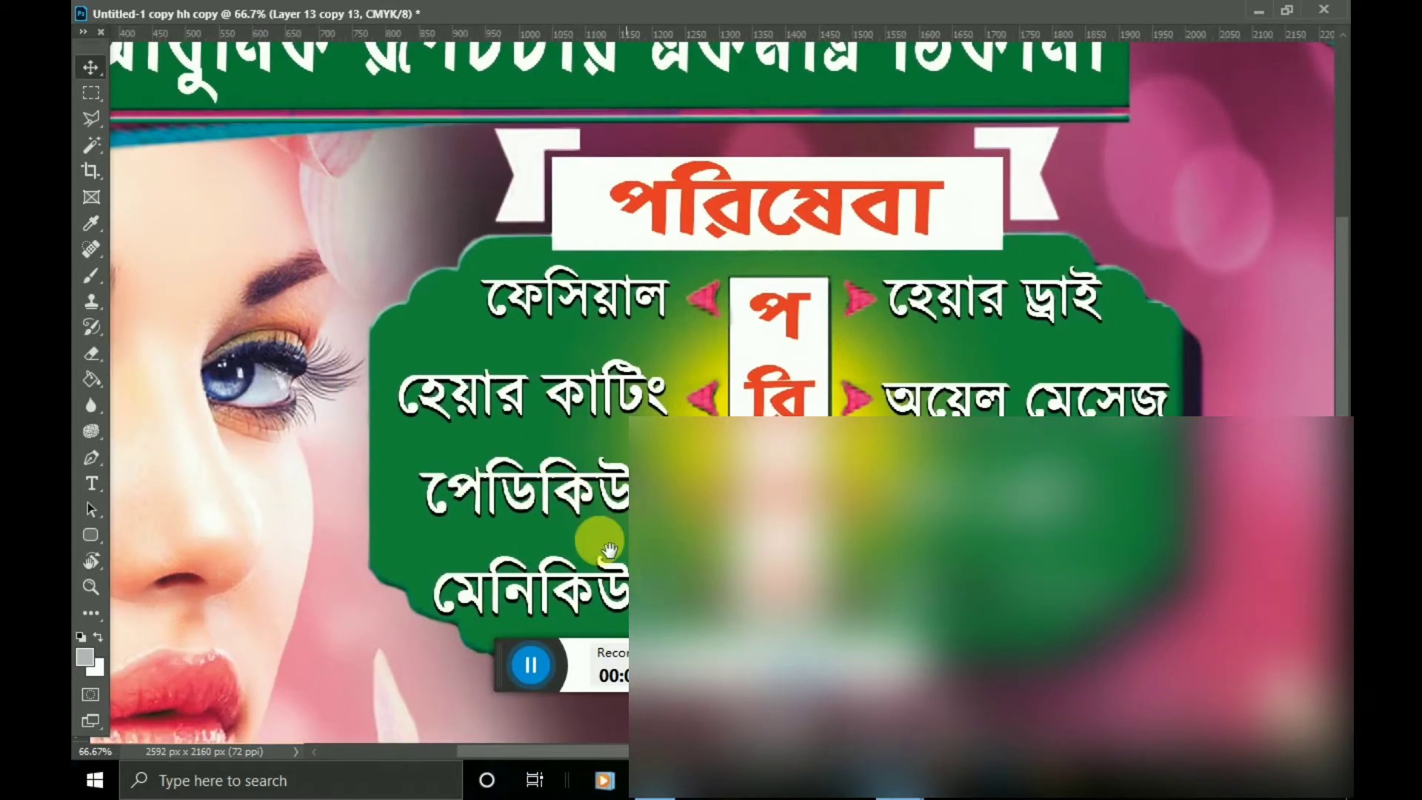
pyautogui.moveTo(470, 422); pyautogui.dragTo(604, 440)
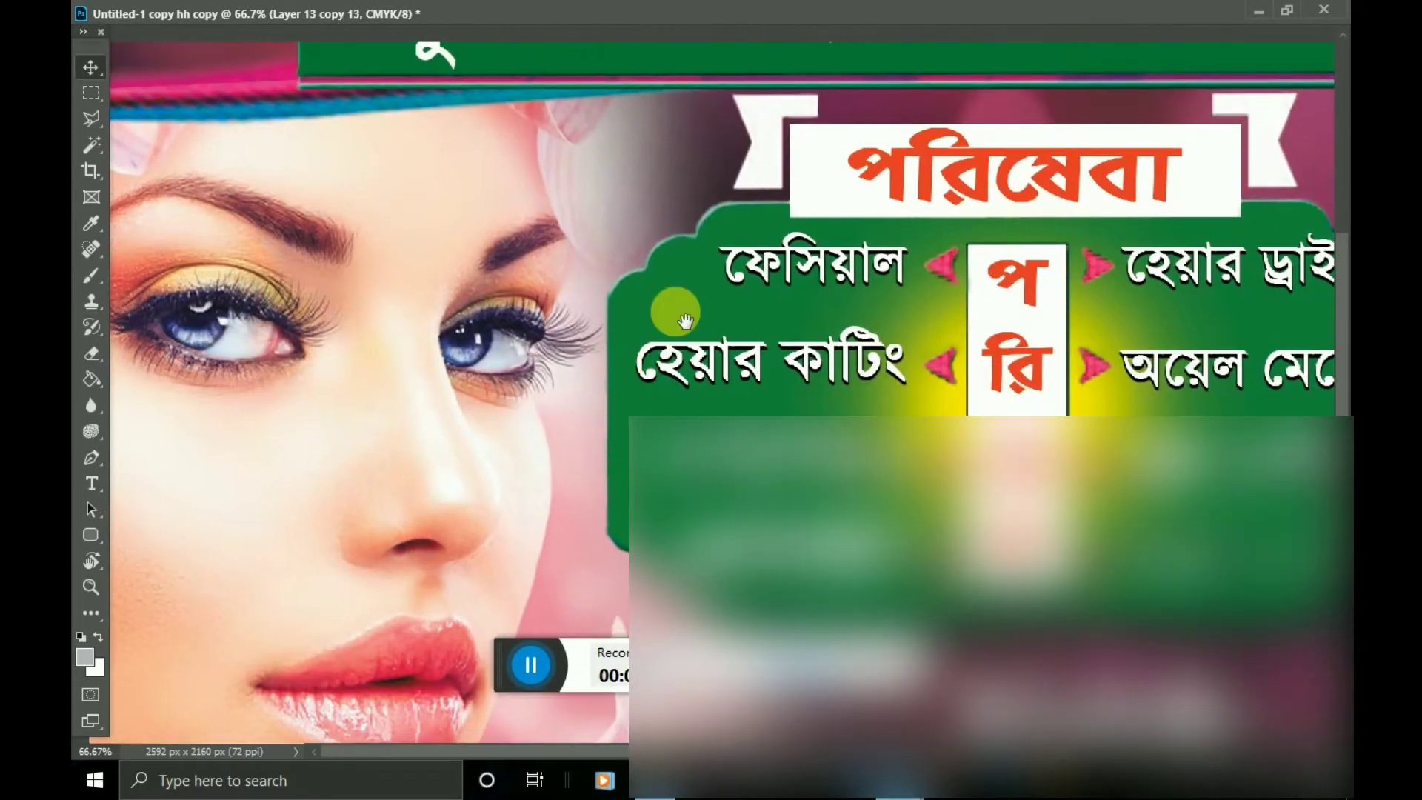
pyautogui.scroll(-3, 666, 370)
pyautogui.scroll(-5, 814, 355)
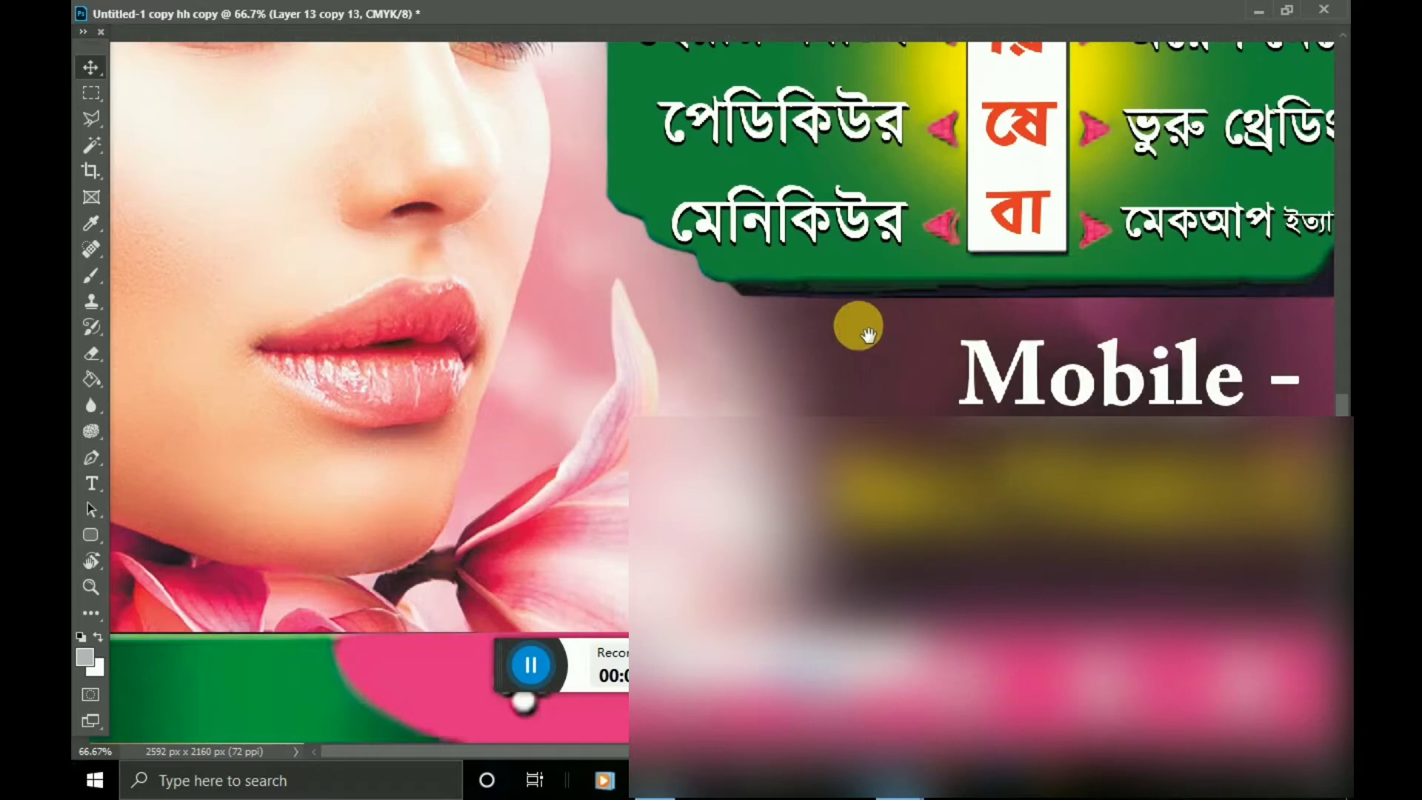
pyautogui.hscroll(6, 628, 374)
pyautogui.scroll(2, 628, 375)
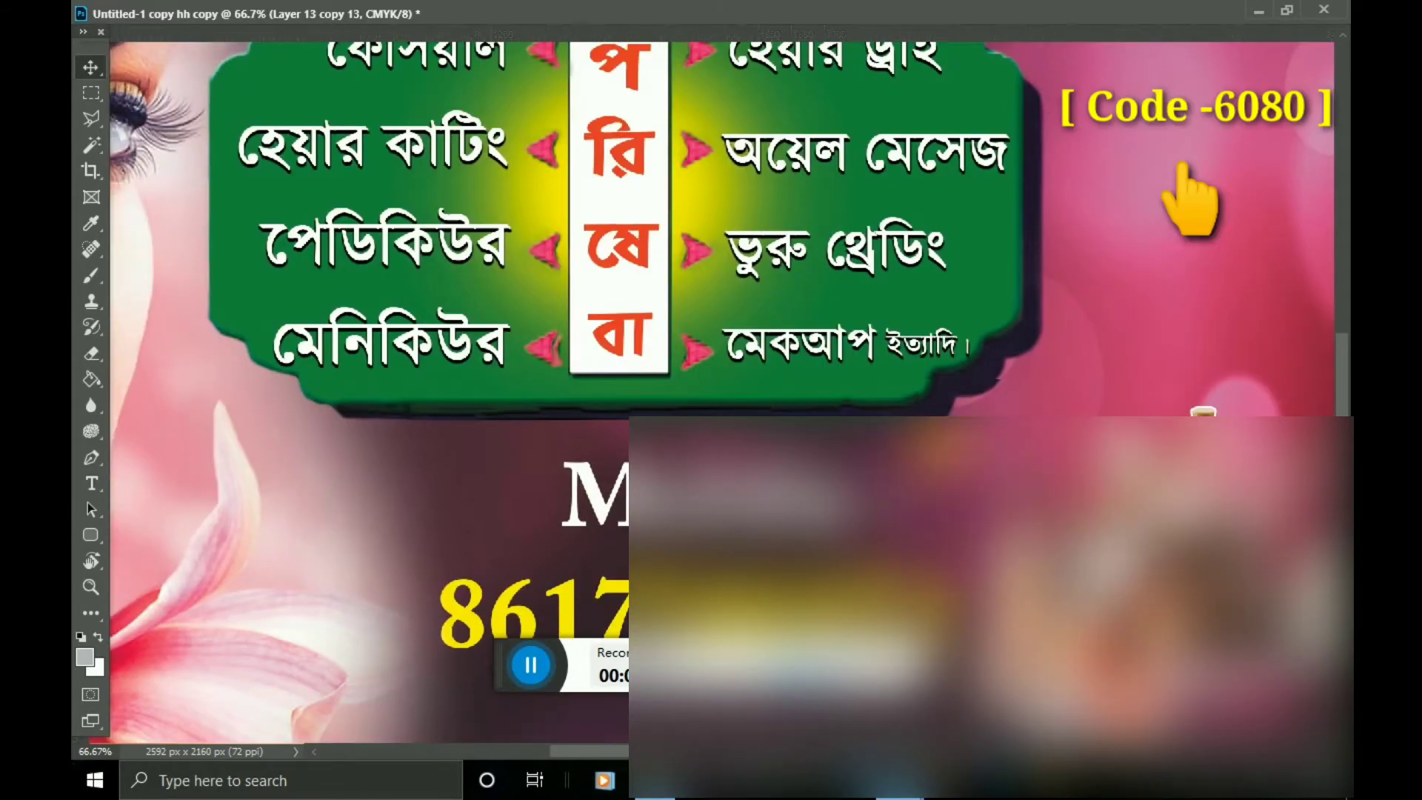
pyautogui.scroll(3, 985, 363)
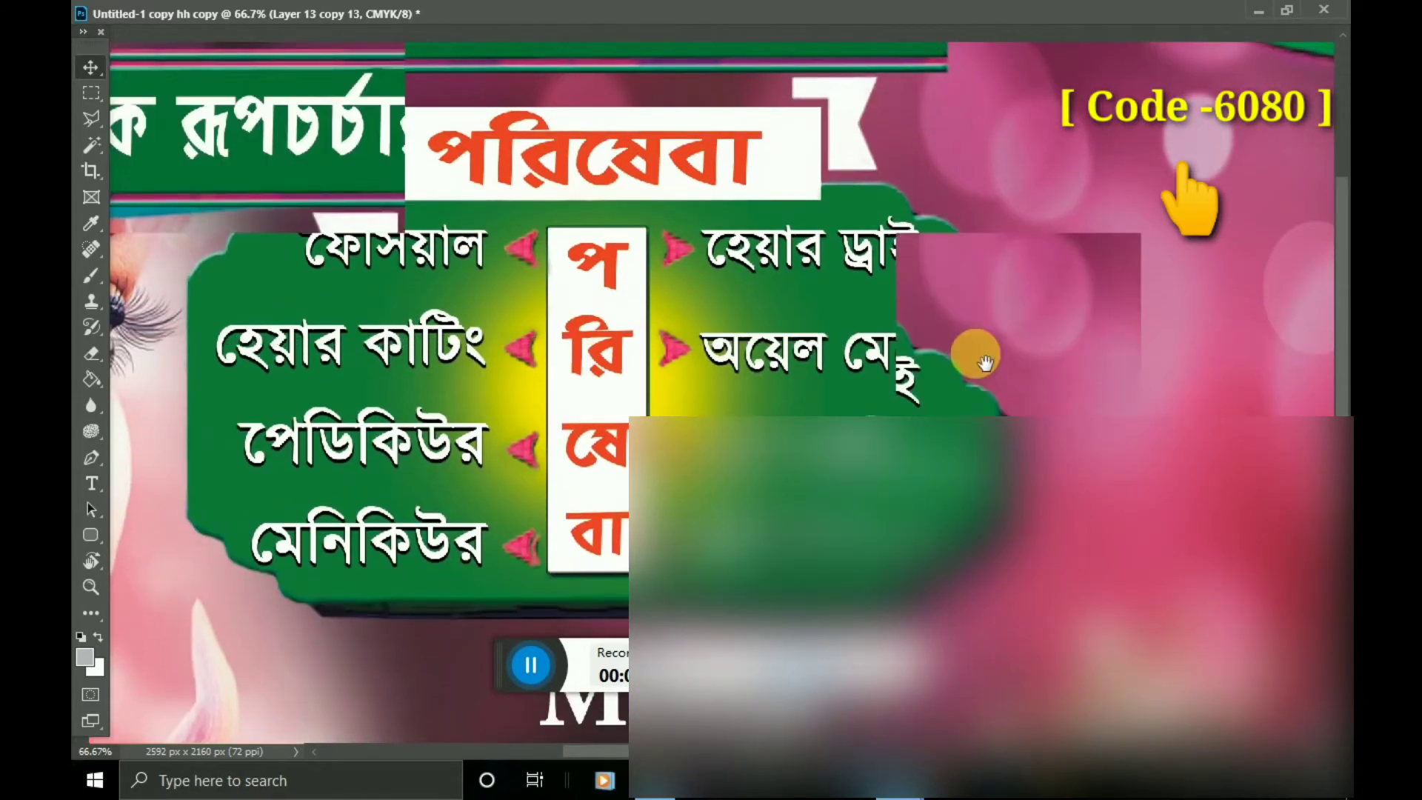
pyautogui.moveTo(985, 362); pyautogui.dragTo(1031, 326)
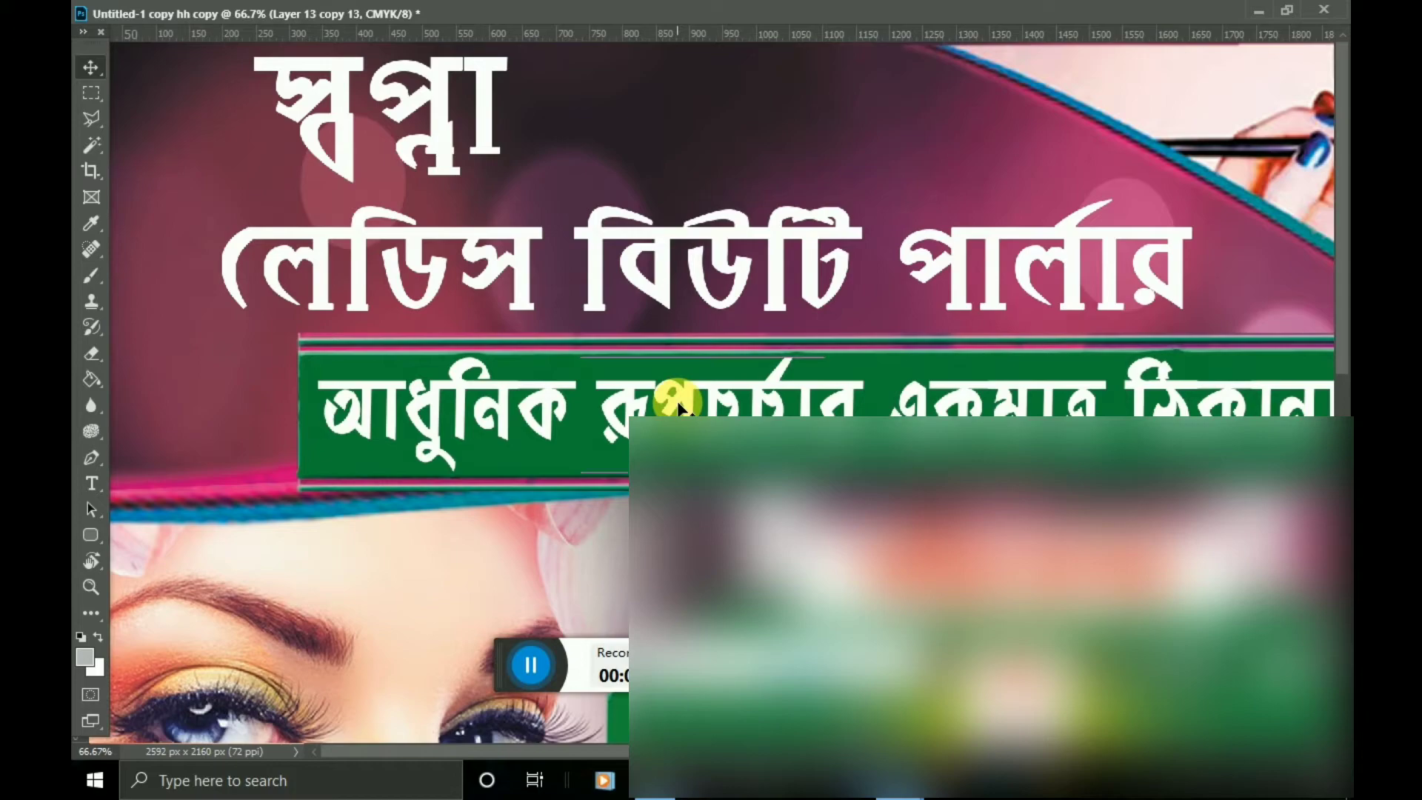
pyautogui.hotkey('ctrl', '-')
pyautogui.hotkey('ctrl', '-')
pyautogui.hotkey('ctrl', '-')
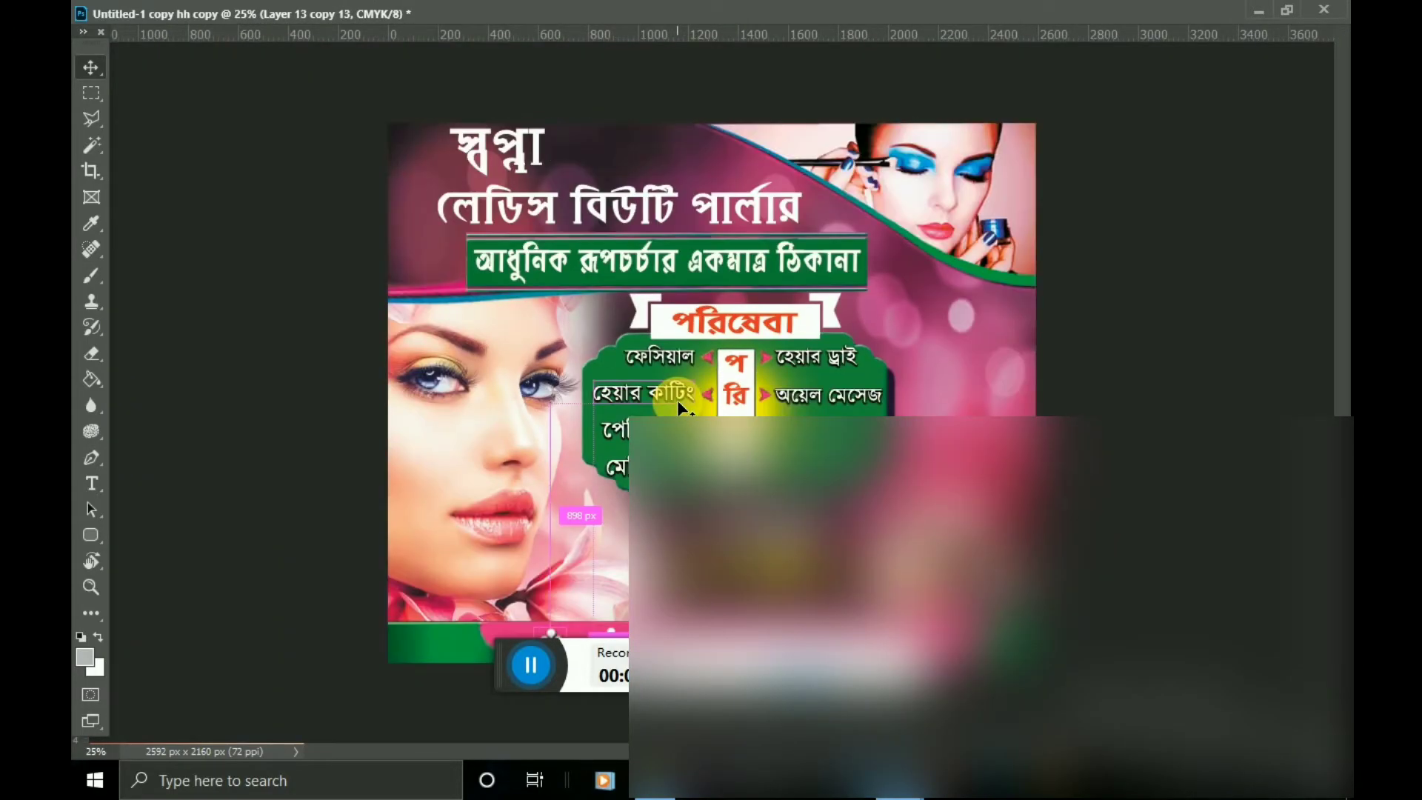
pyautogui.hotkey('ctrl', '+')
pyautogui.hotkey('ctrl', '+')
pyautogui.hotkey('ctrl', '+')
pyautogui.hotkey('ctrl', '+')
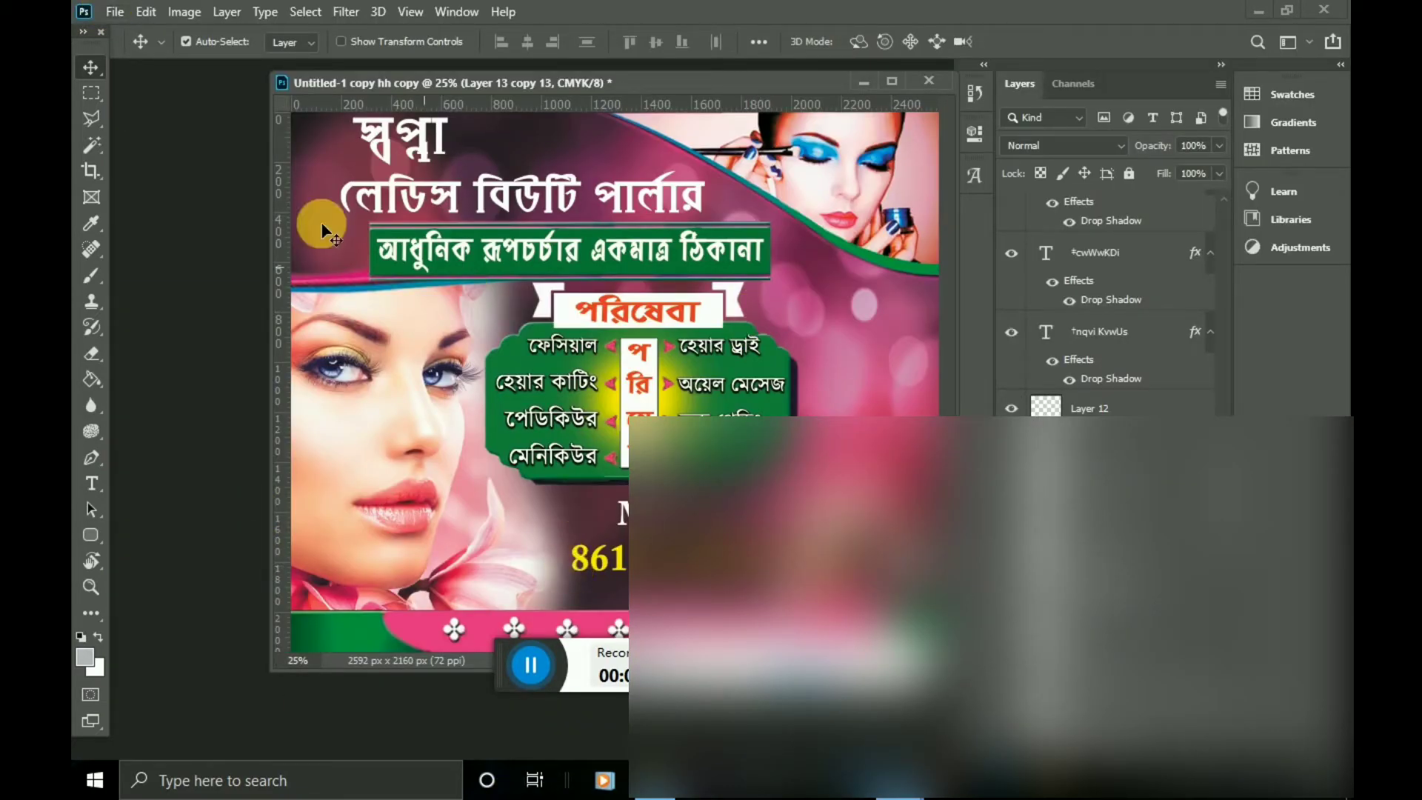
# Save the banner under a new name on the computer, choosing the Photoshop (*.PSD;*.PDD;*.PSDT) format.
pyautogui.click(118, 12)
pyautogui.click(175, 254)
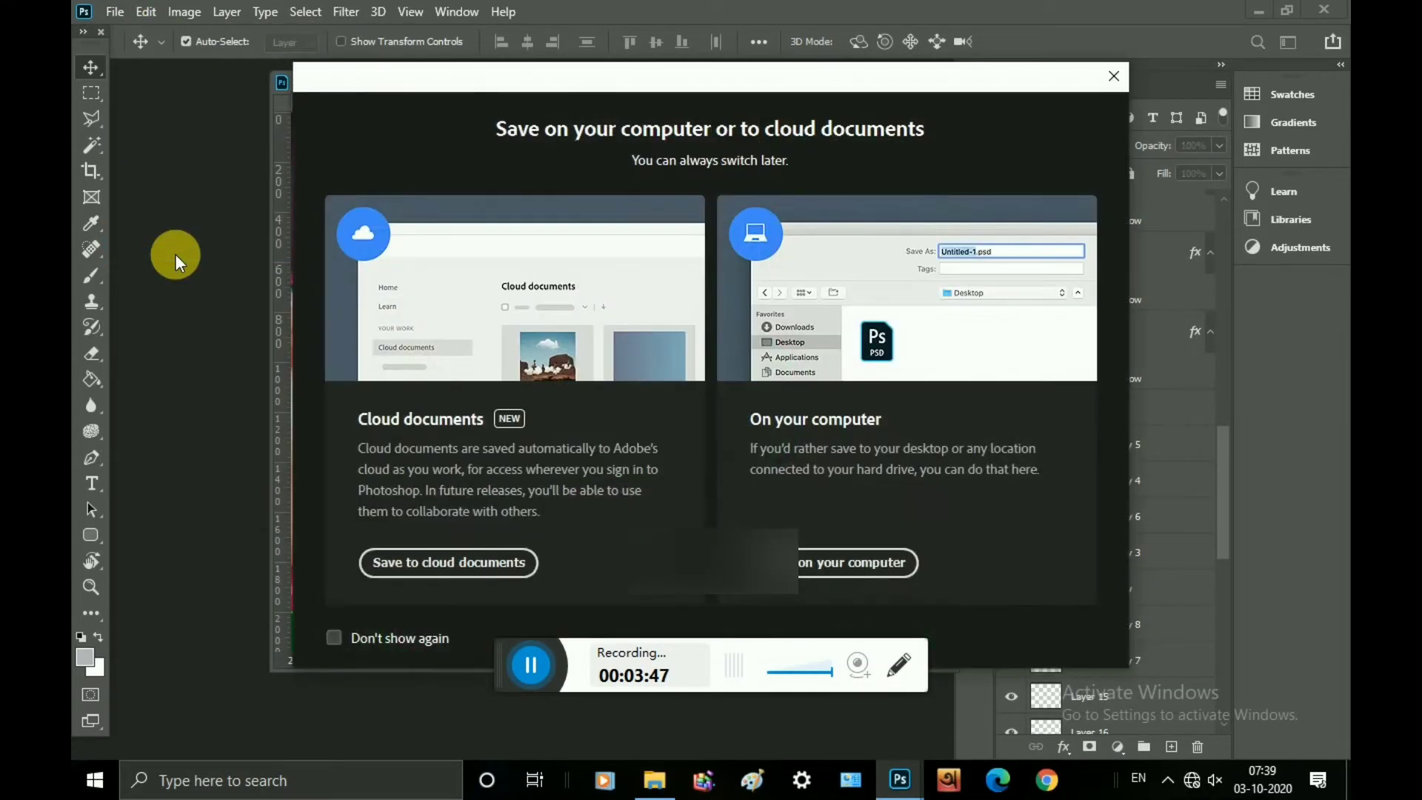
pyautogui.click(803, 563)
pyautogui.hotkey('ctrl', 'shift', 's')
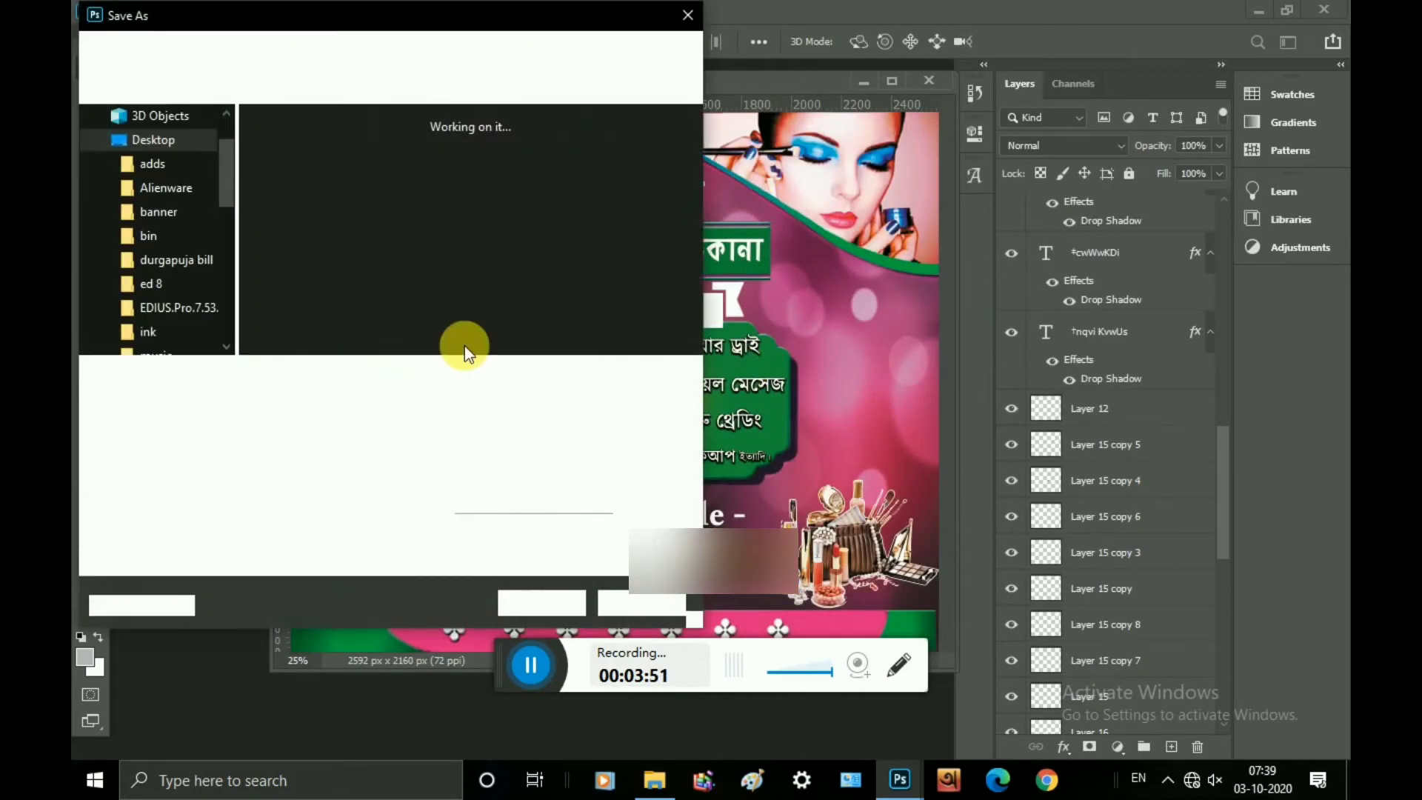
pyautogui.click(407, 402)
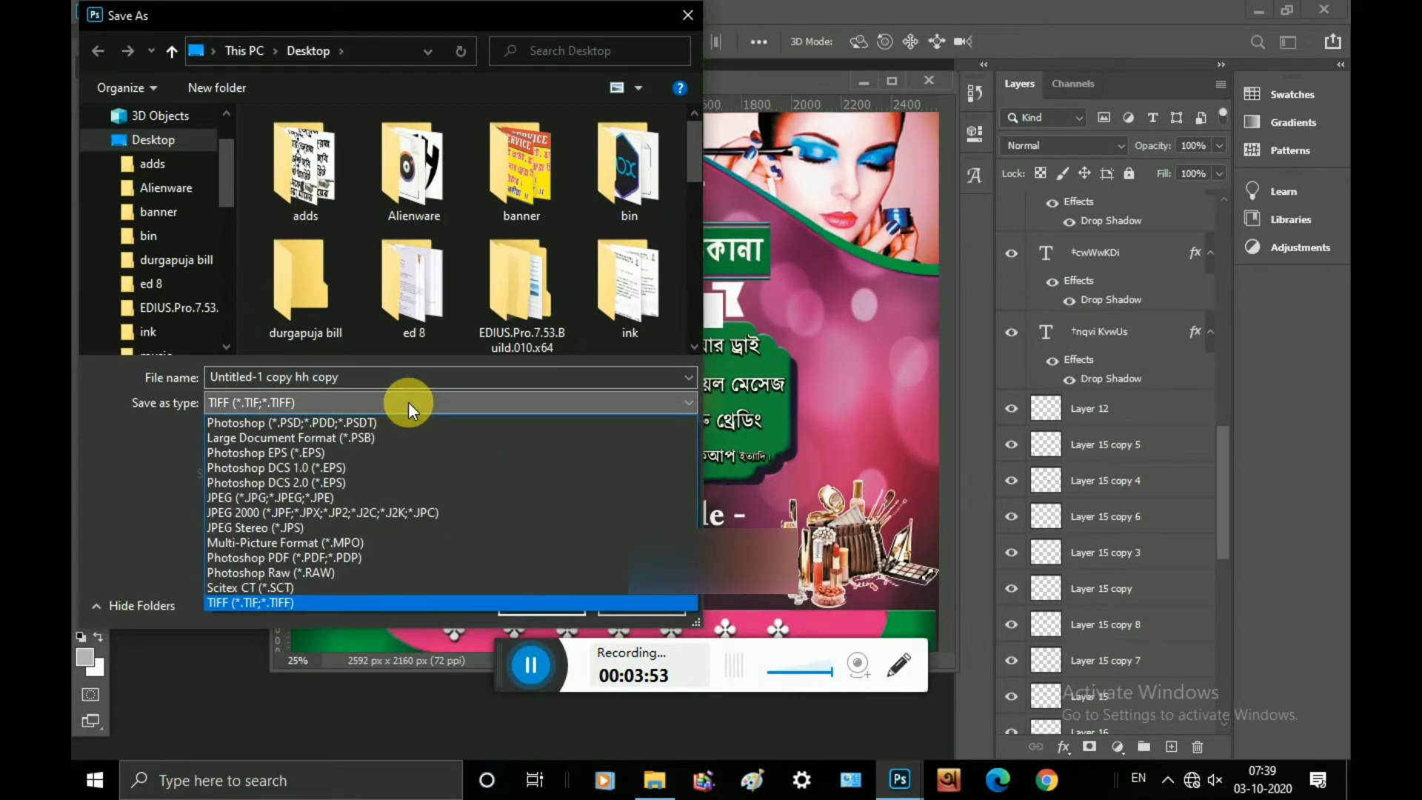
pyautogui.click(411, 419)
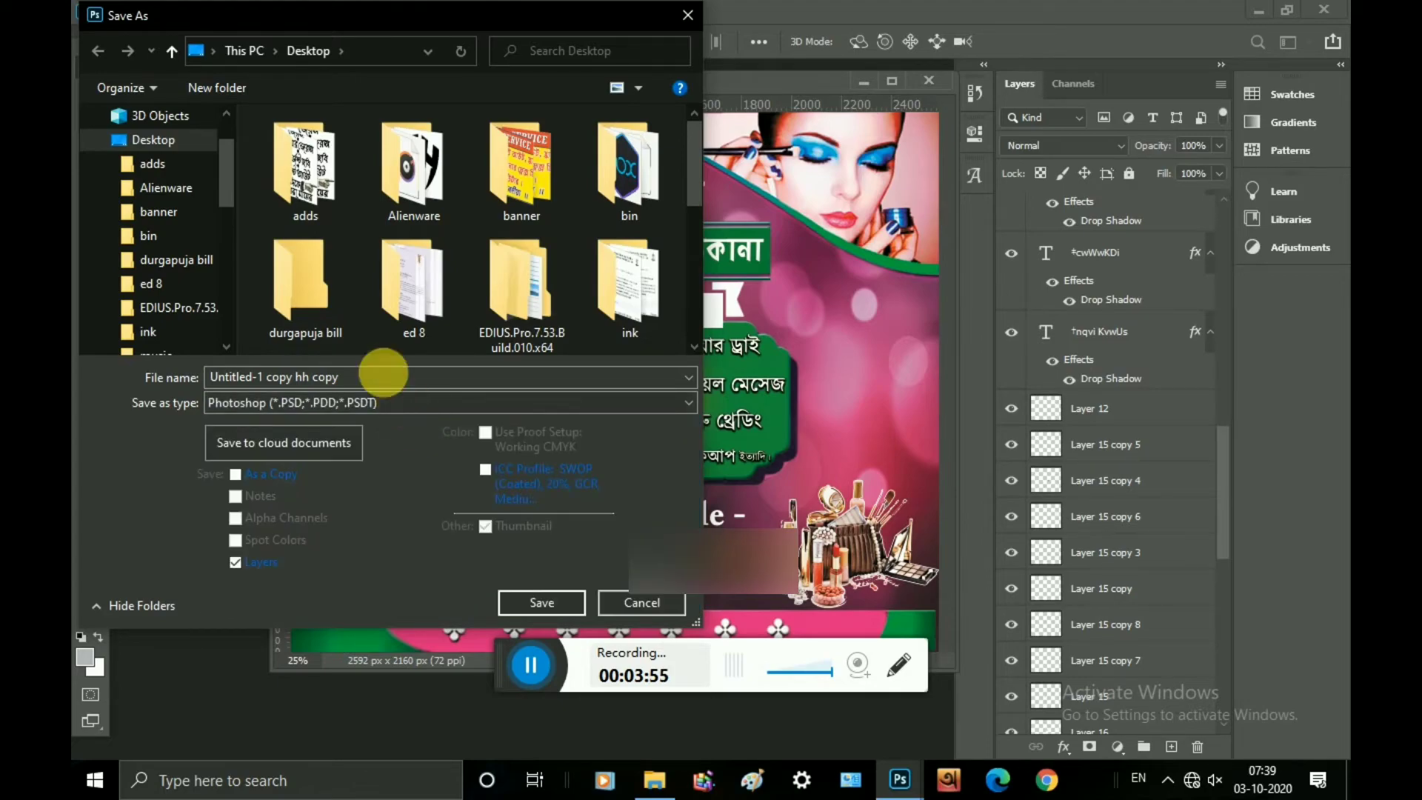
# Name the file "Untitled-1 psd" and save it to the Desktop with layers and Maximize Compatibility on.
pyautogui.click(376, 378)
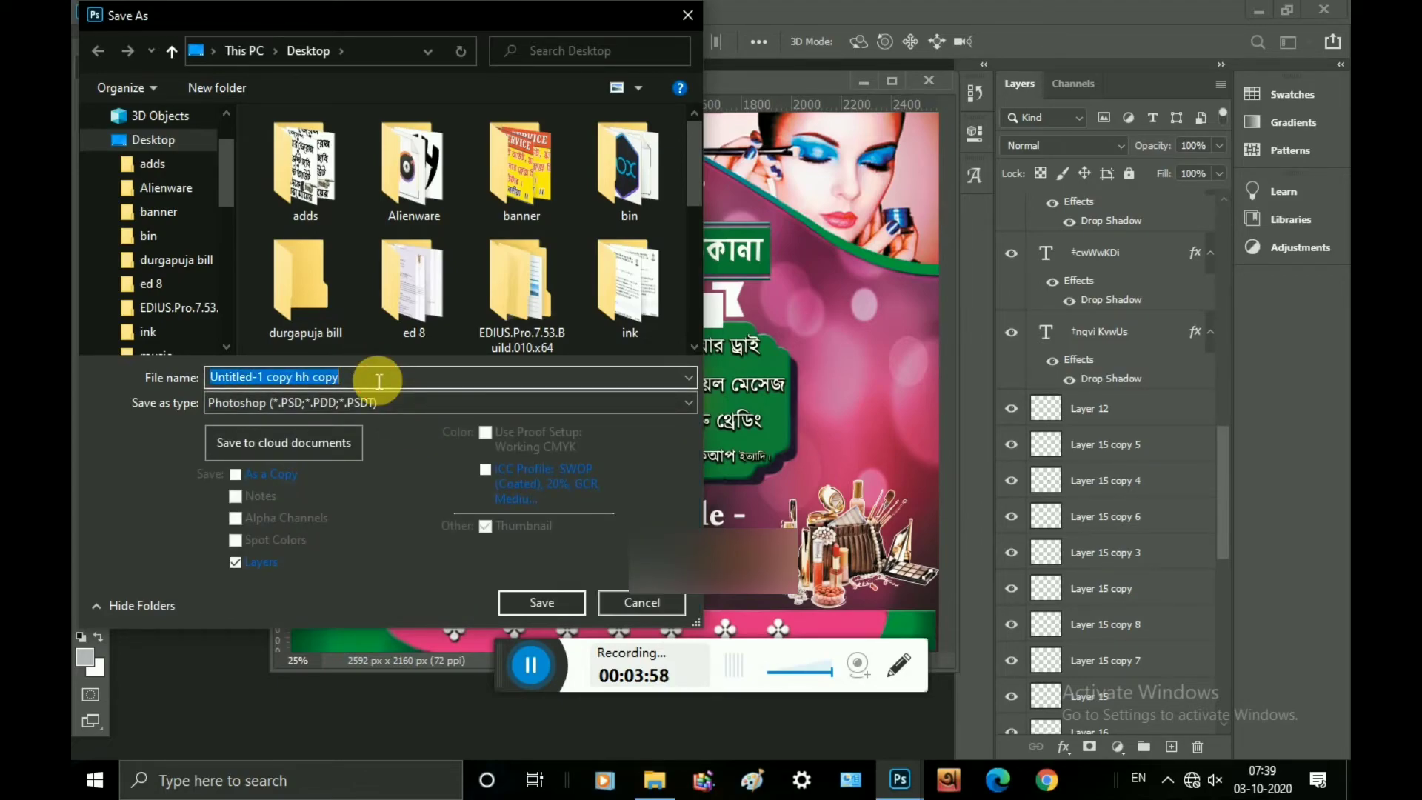
pyautogui.click(377, 379)
pyautogui.moveTo(277, 381); pyautogui.dragTo(408, 393)
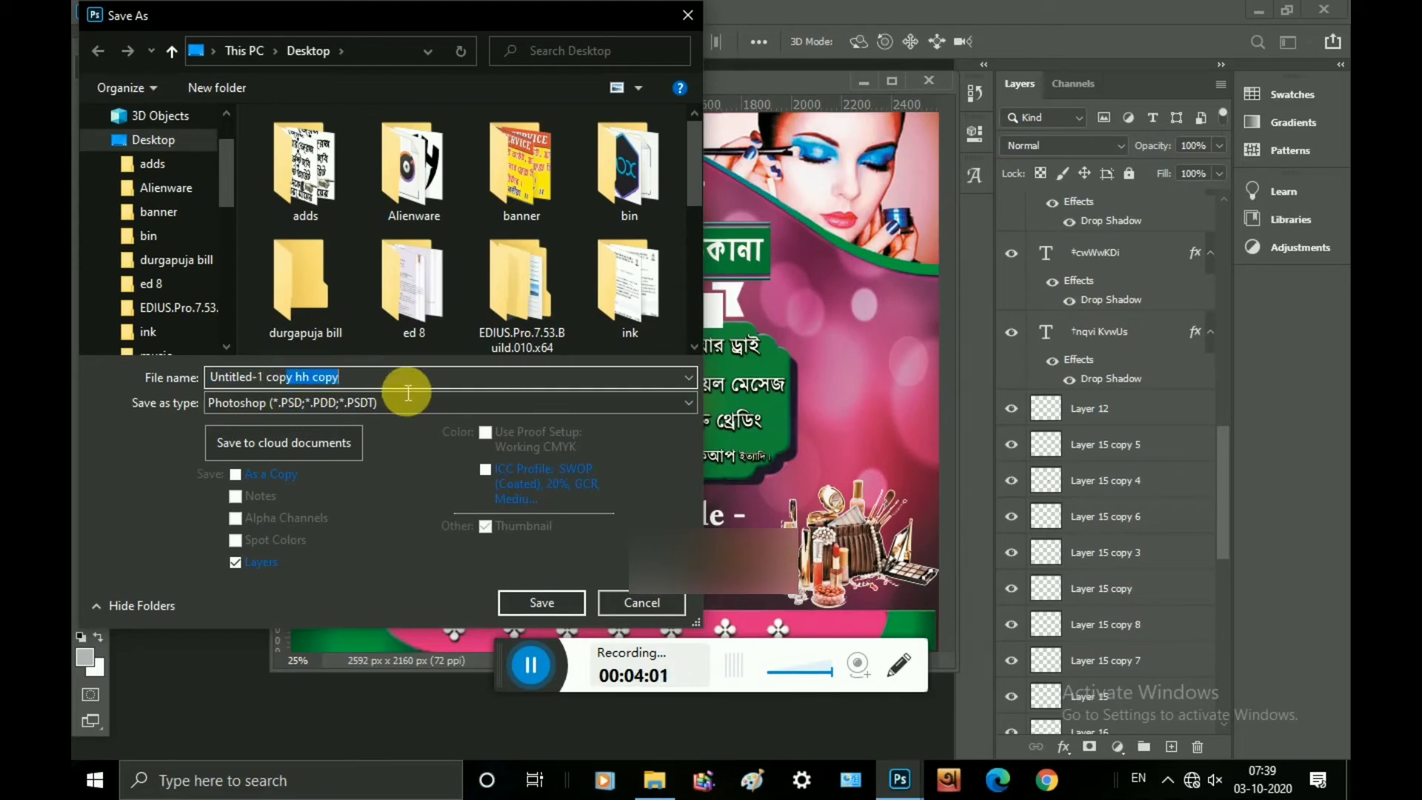
pyautogui.press('BackSpace')
pyautogui.press('BackSpace')
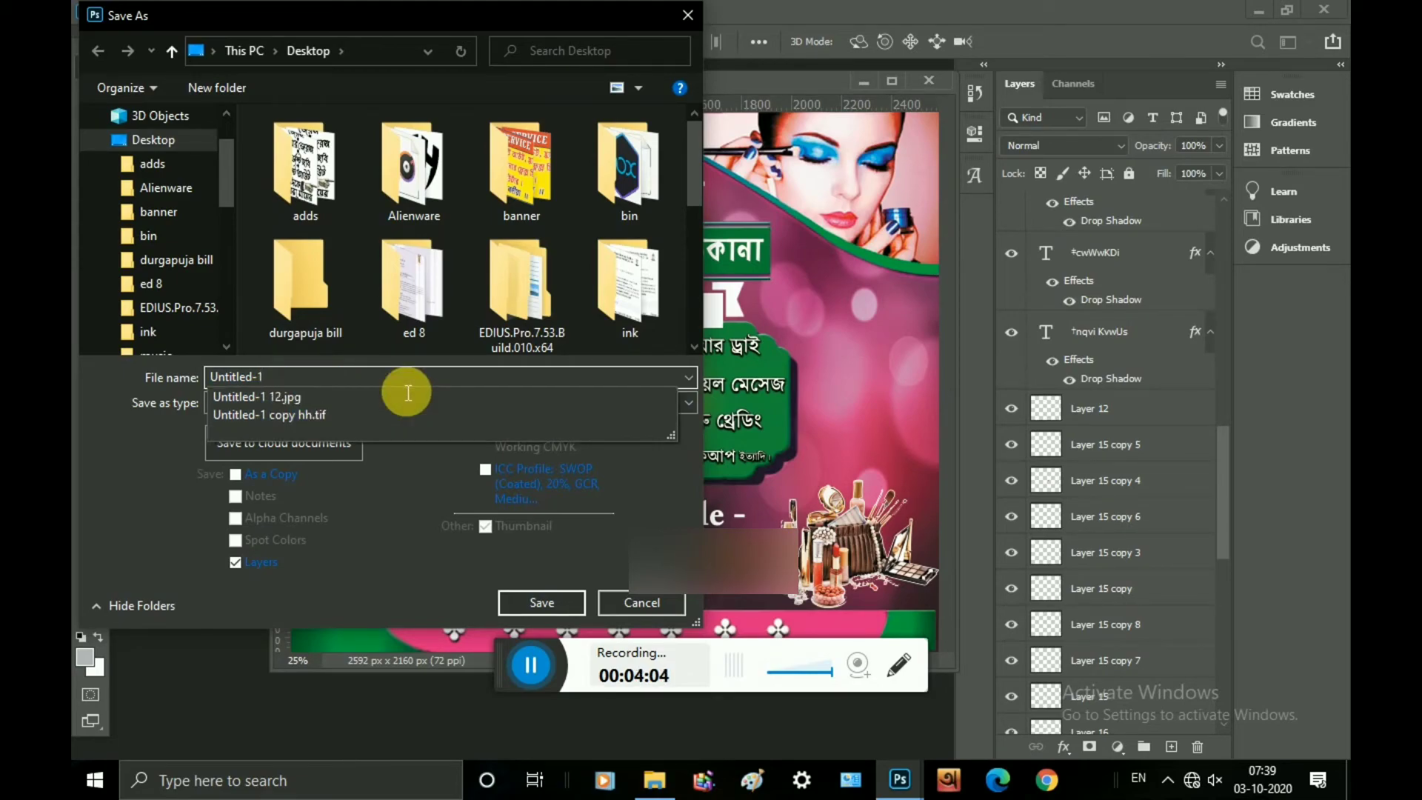
pyautogui.write('psd')
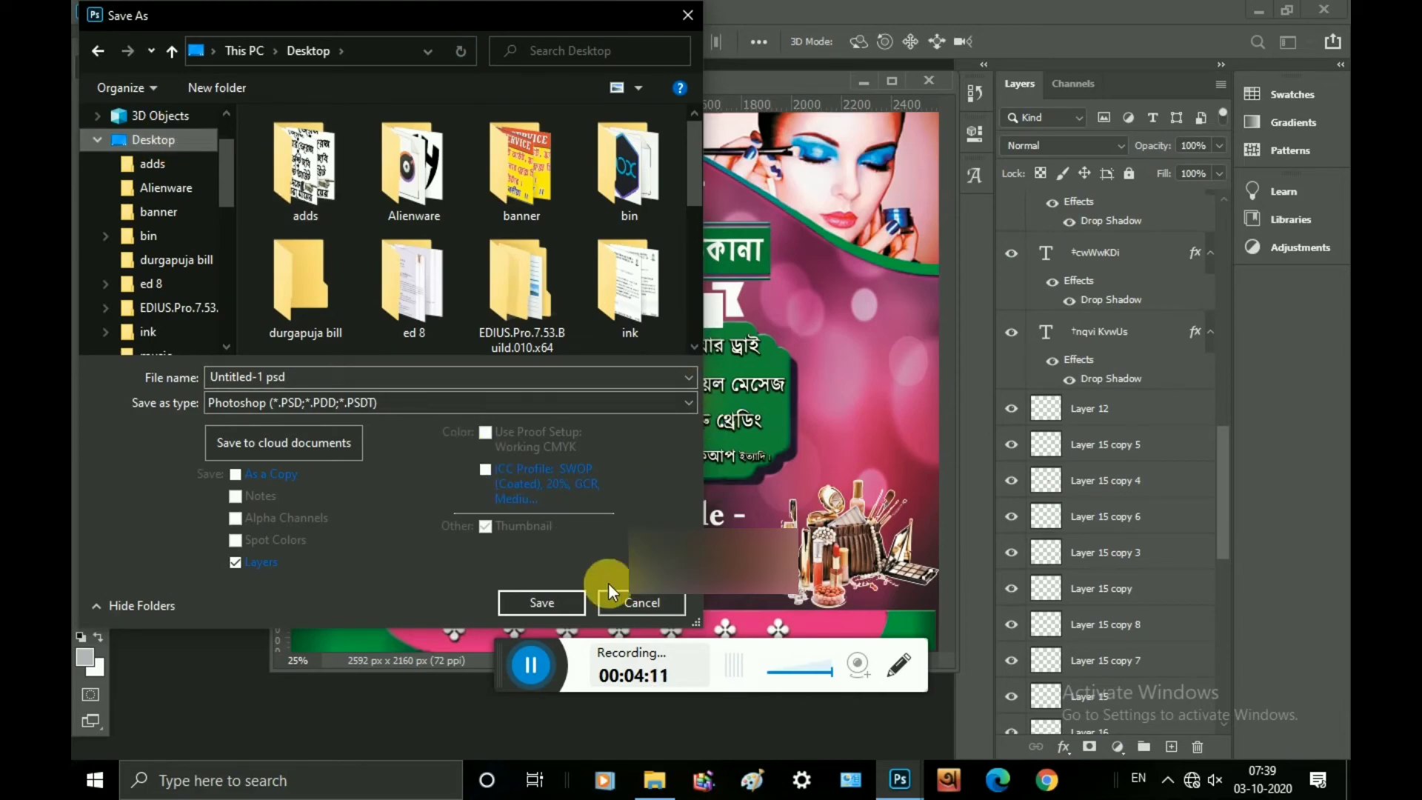
pyautogui.click(545, 603)
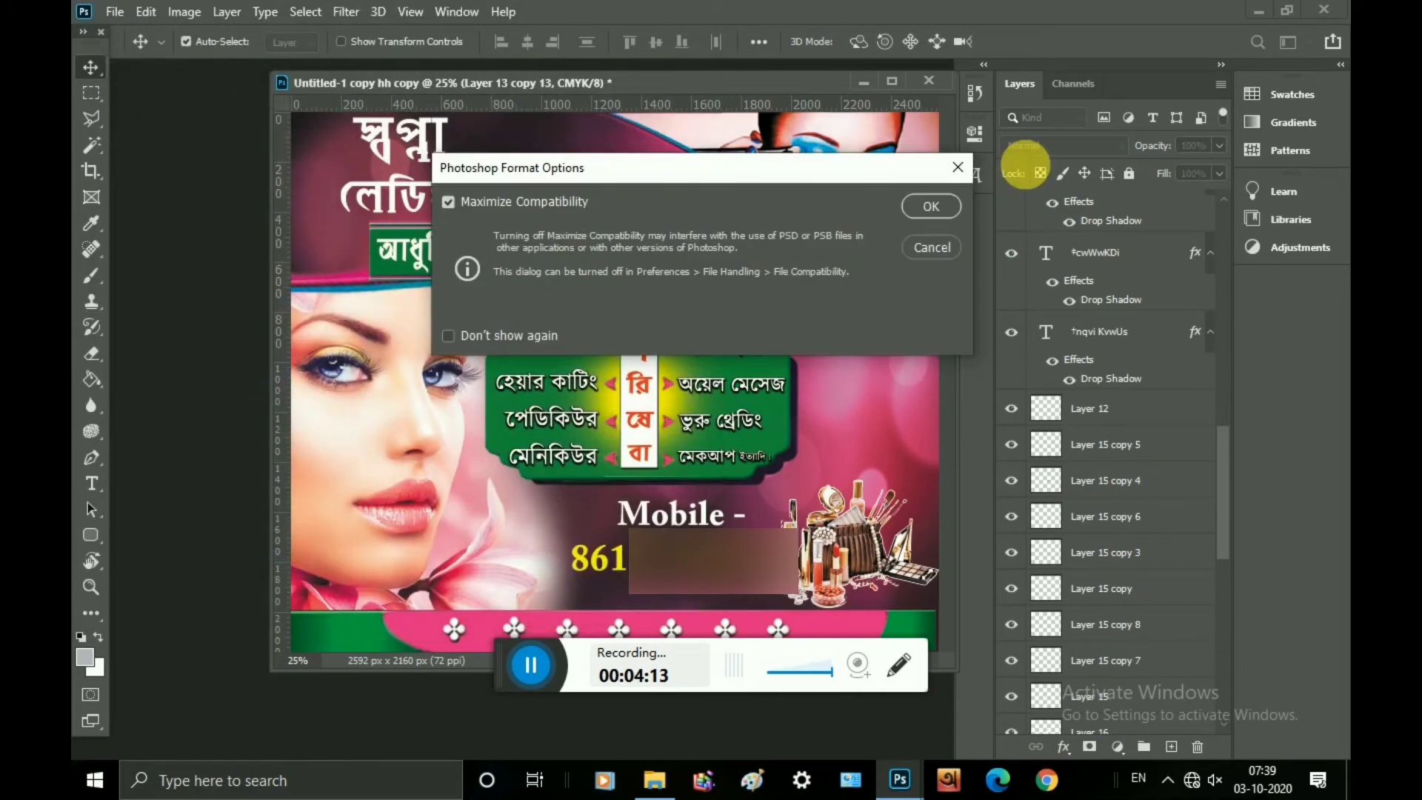
pyautogui.click(931, 209)
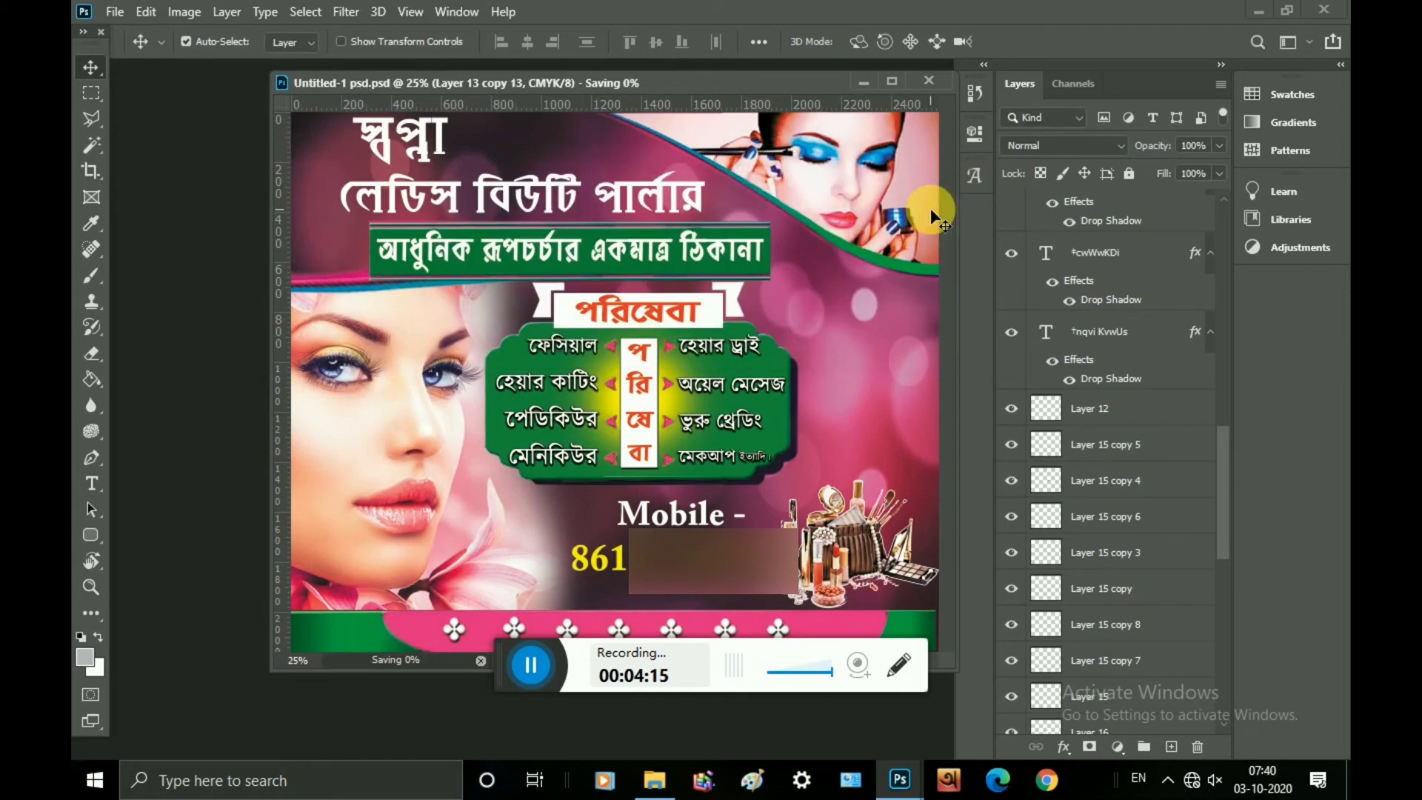